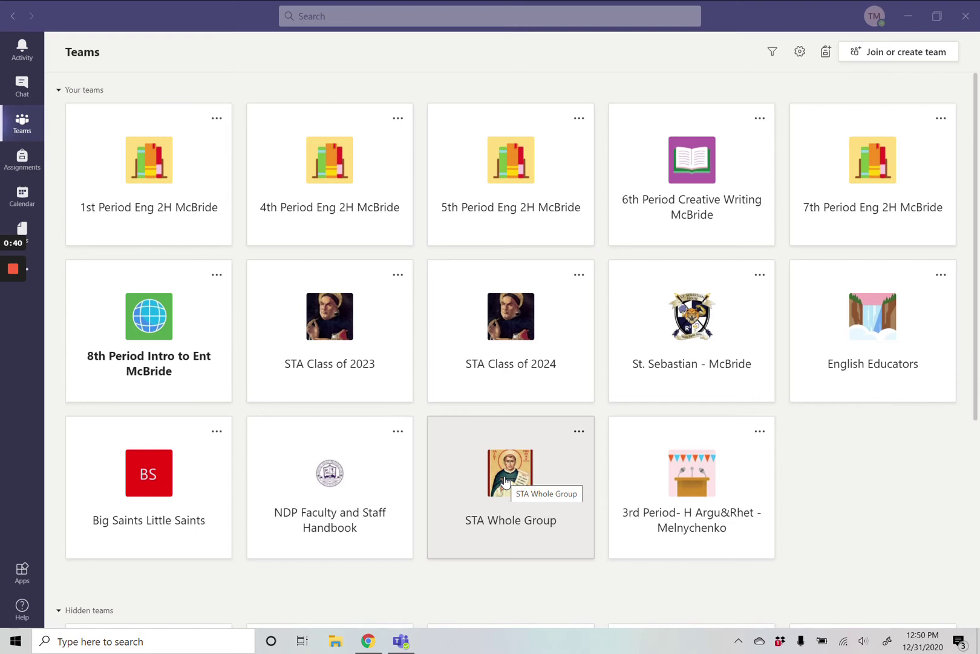
# - Hide the 1st Period Eng 2H class from the visible teams
pyautogui.click(216, 120)
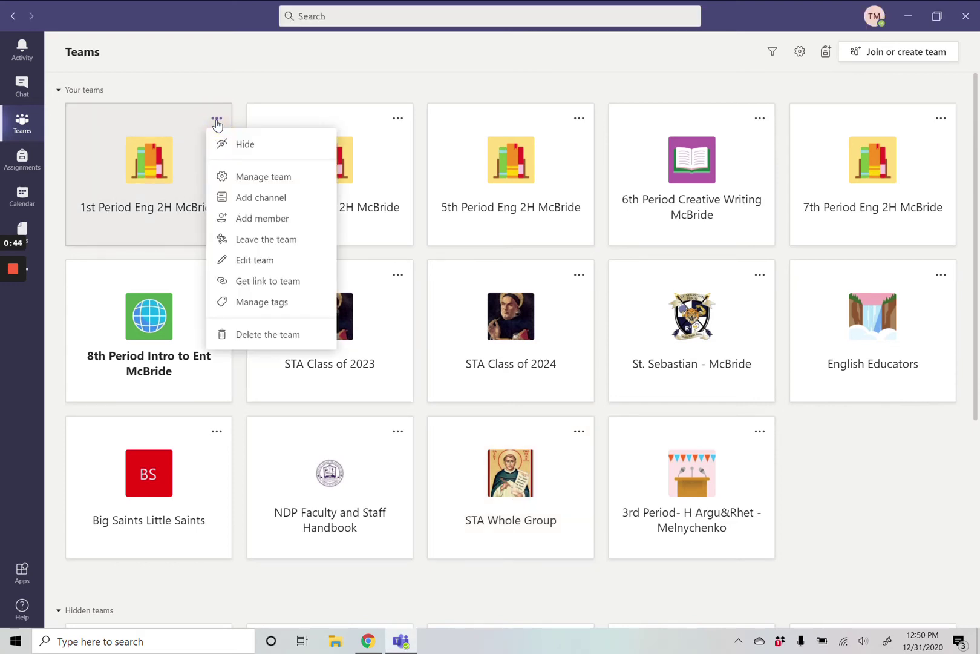
pyautogui.click(246, 146)
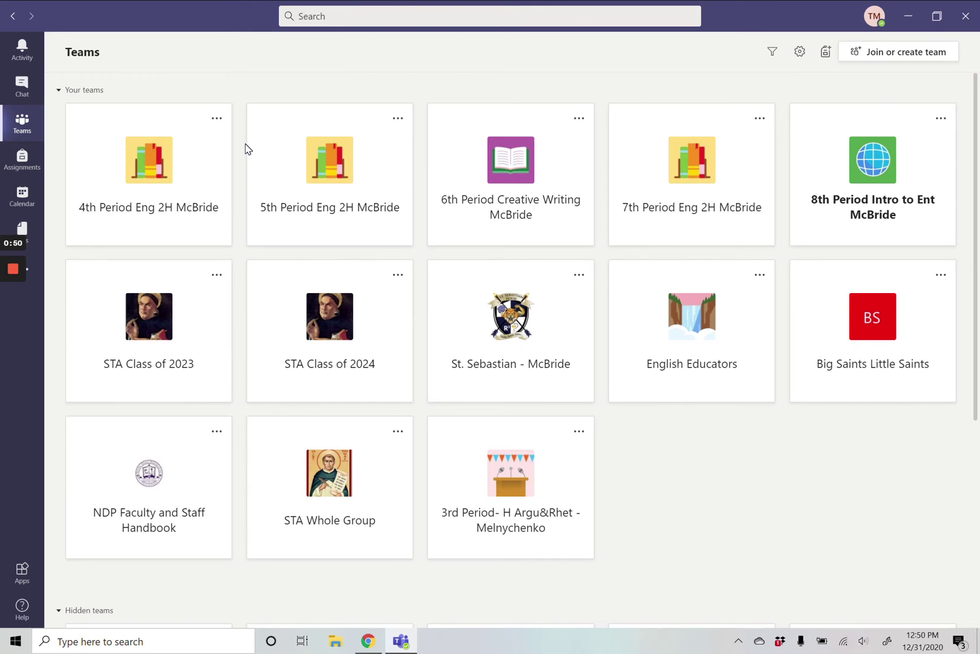
pyautogui.moveTo(14, 285)
pyautogui.click(13, 323)
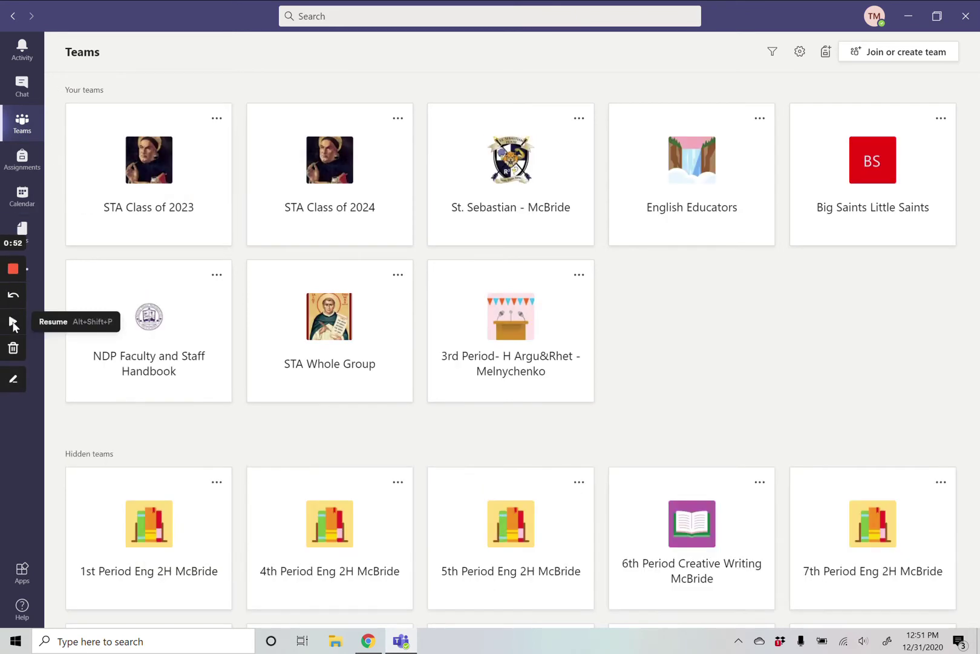
pyautogui.click(13, 322)
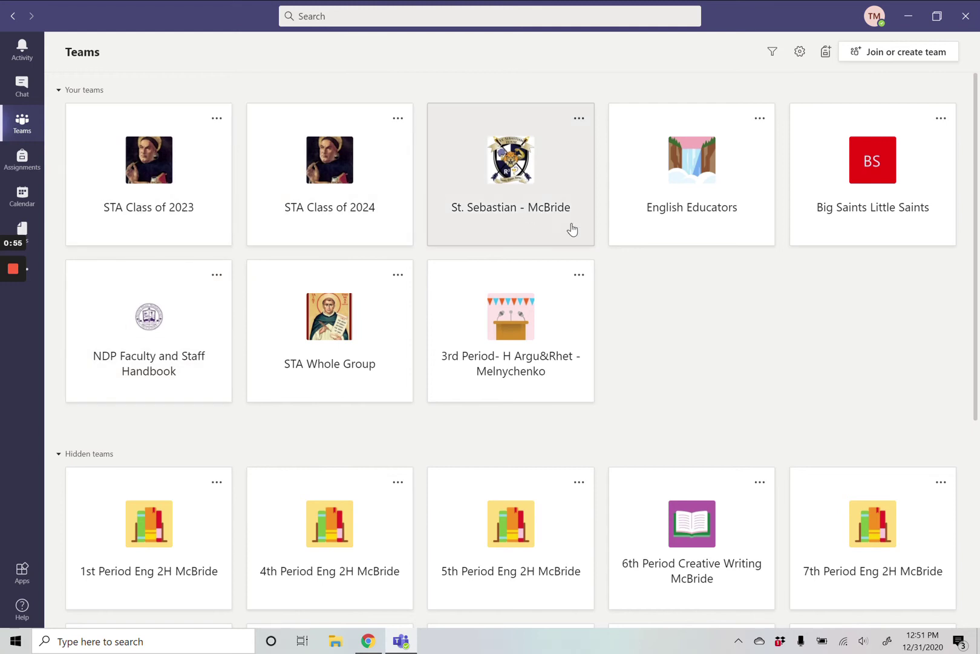
# - Collapse the Hidden teams section and expand it again
pyautogui.scroll(-1, 733, 327)
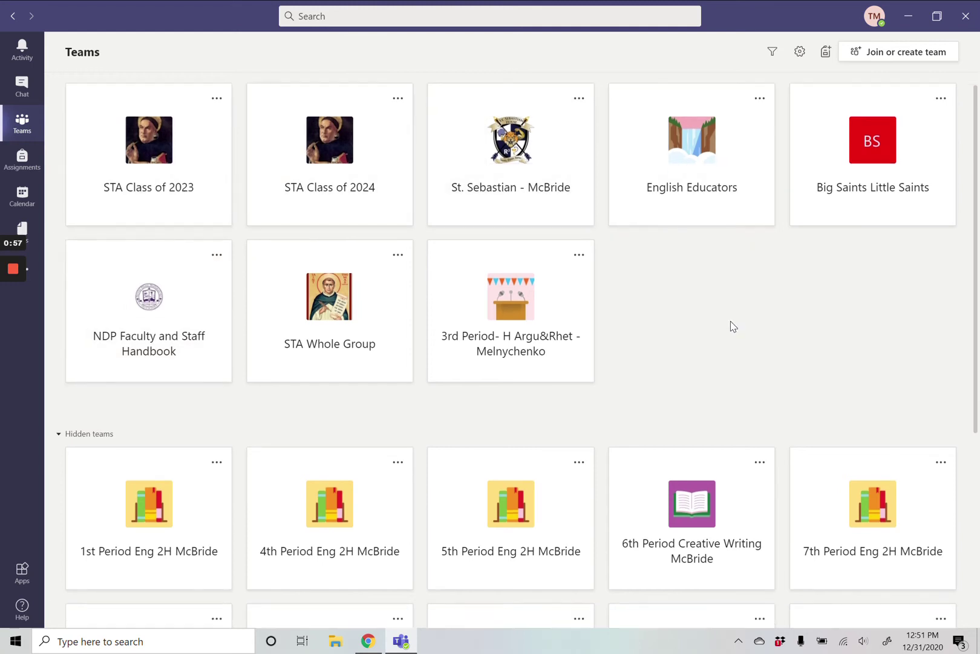
pyautogui.scroll(-4, 732, 326)
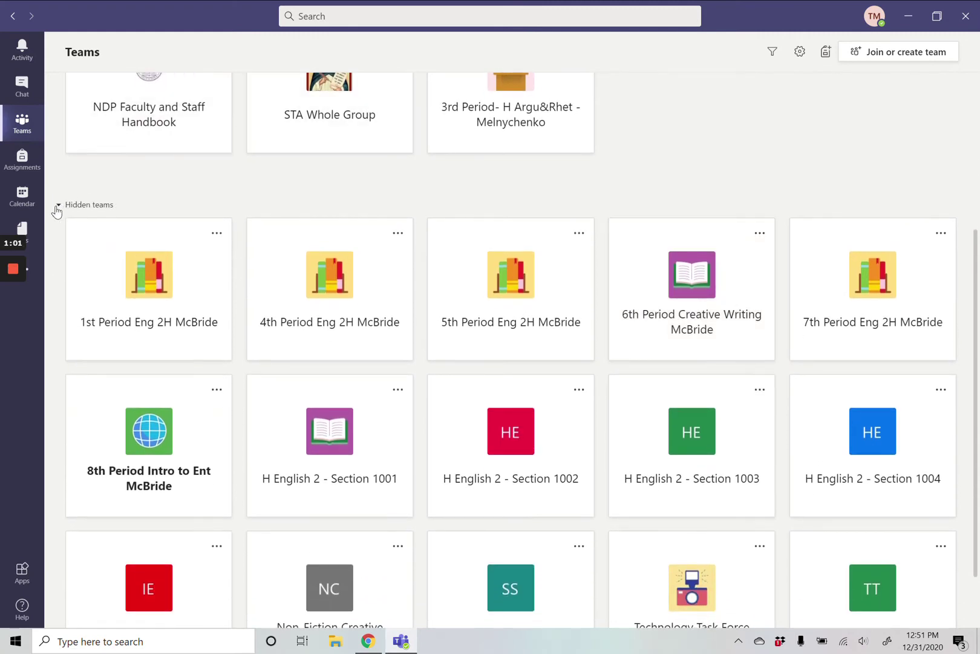
pyautogui.click(59, 204)
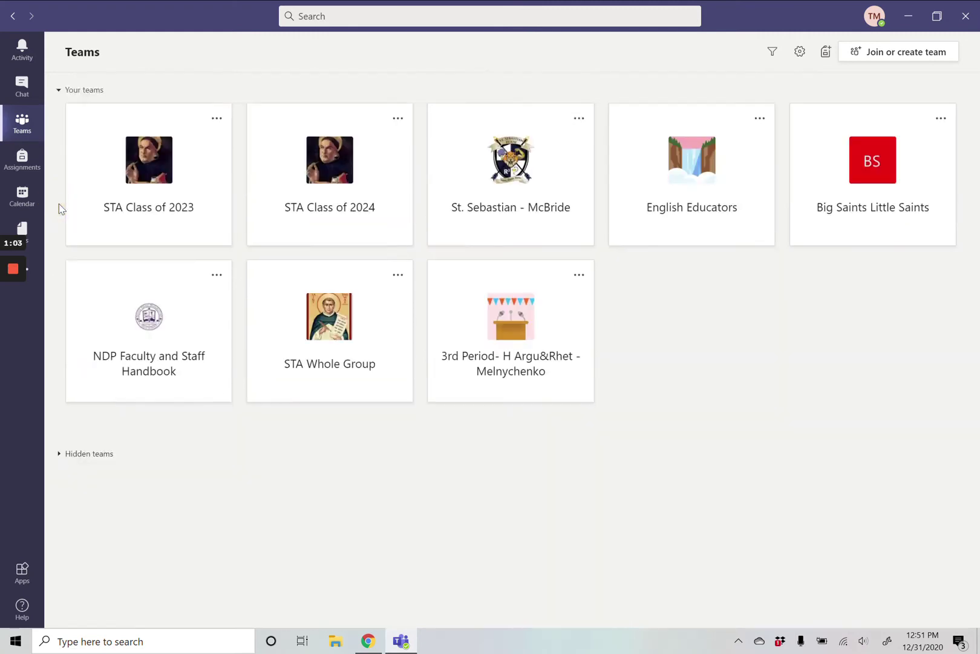
pyautogui.click(59, 454)
# - Show the hidden H English 2 - Section 1001 team again among the visible teams
pyautogui.scroll(-4, 236, 431)
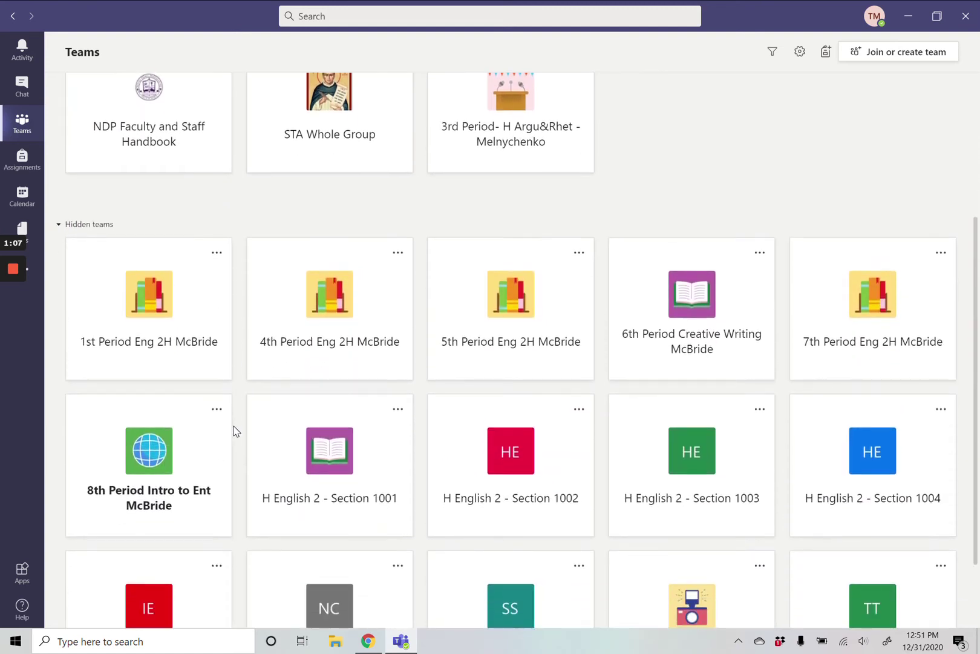
pyautogui.click(398, 411)
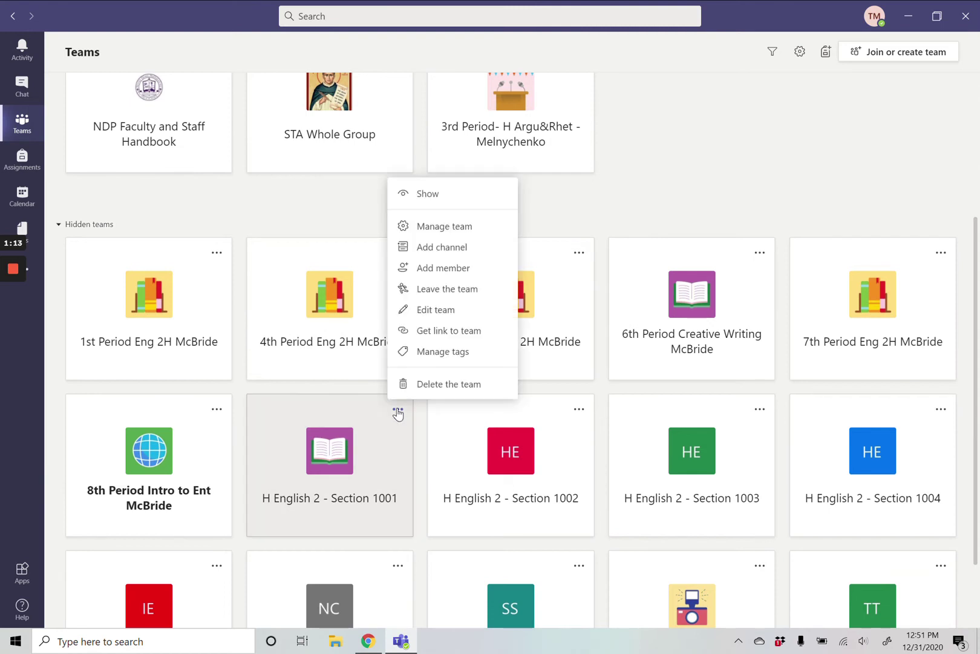
pyautogui.click(491, 202)
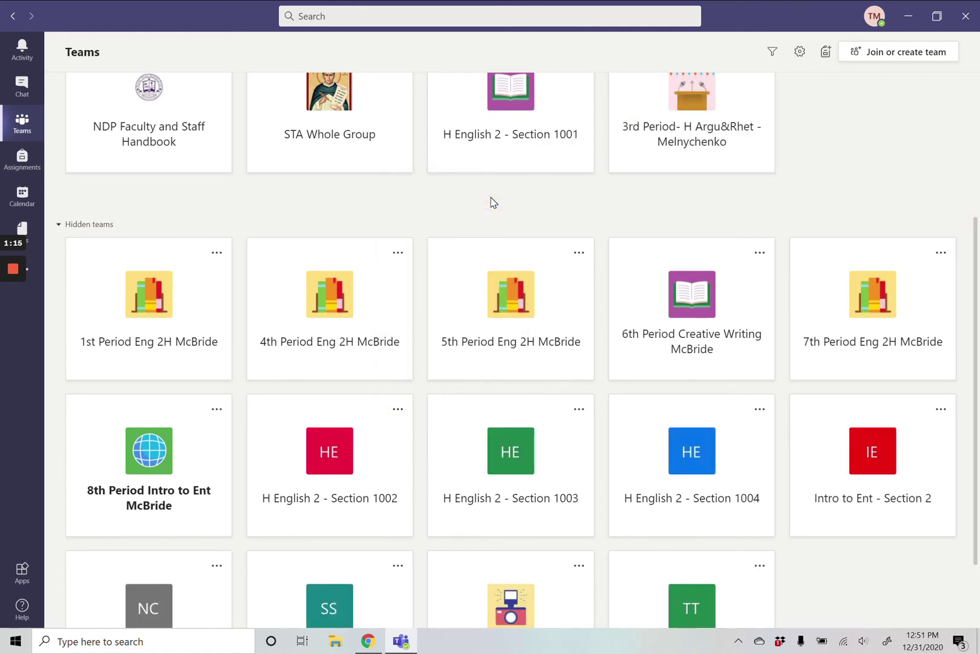
pyautogui.scroll(4, 491, 203)
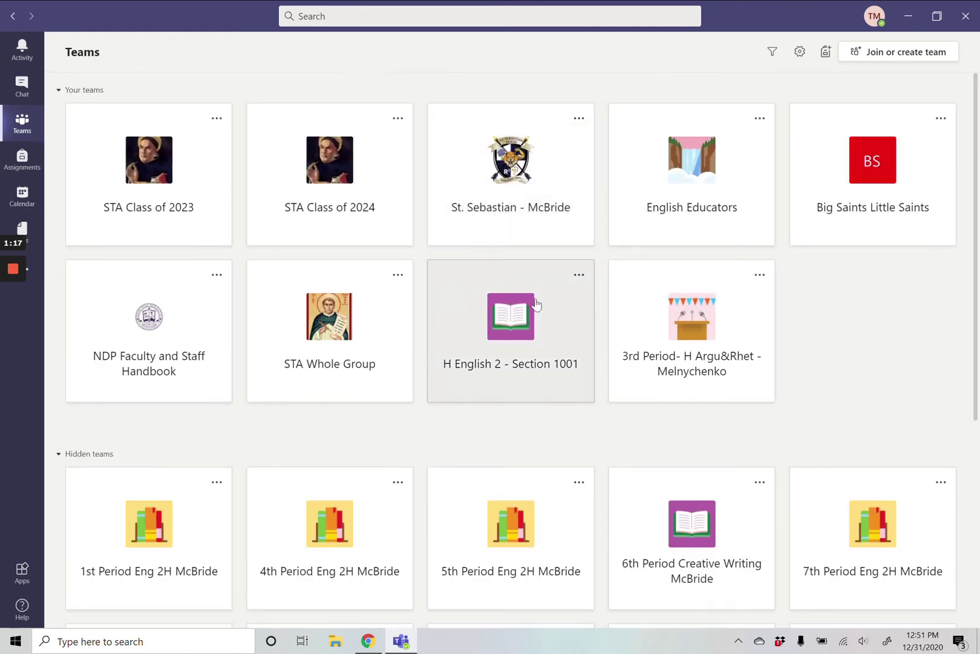
pyautogui.click(13, 322)
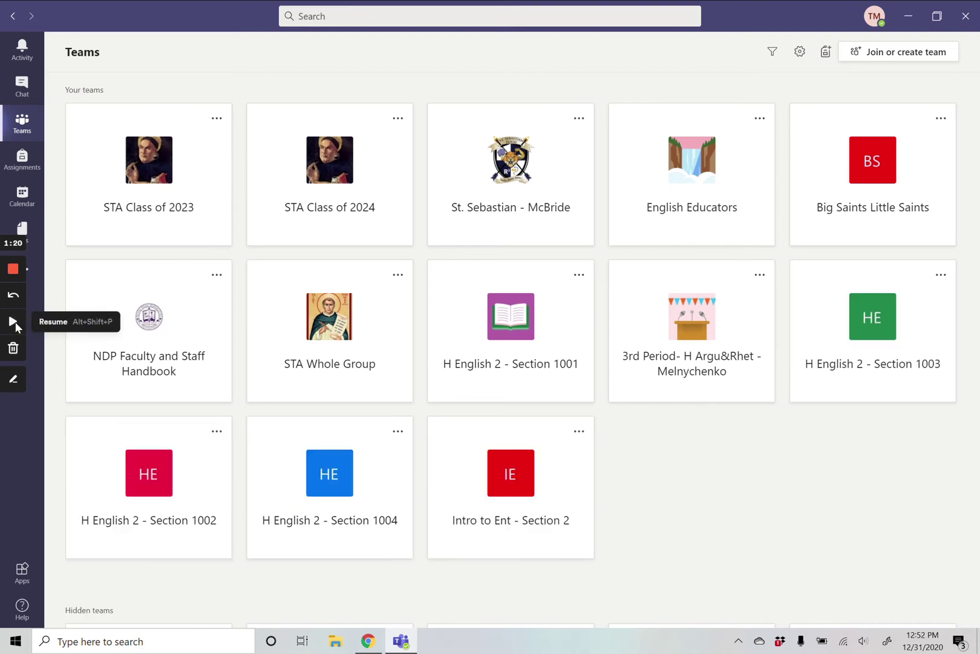
pyautogui.click(13, 322)
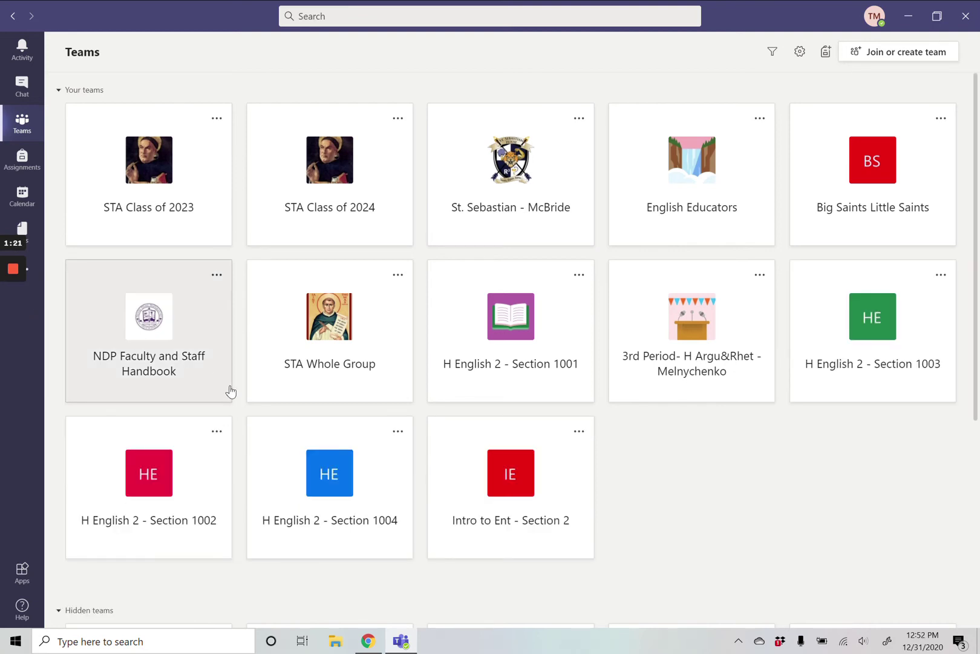
# - Collapse the Hidden teams section below the visible class teams
pyautogui.scroll(-3, 230, 389)
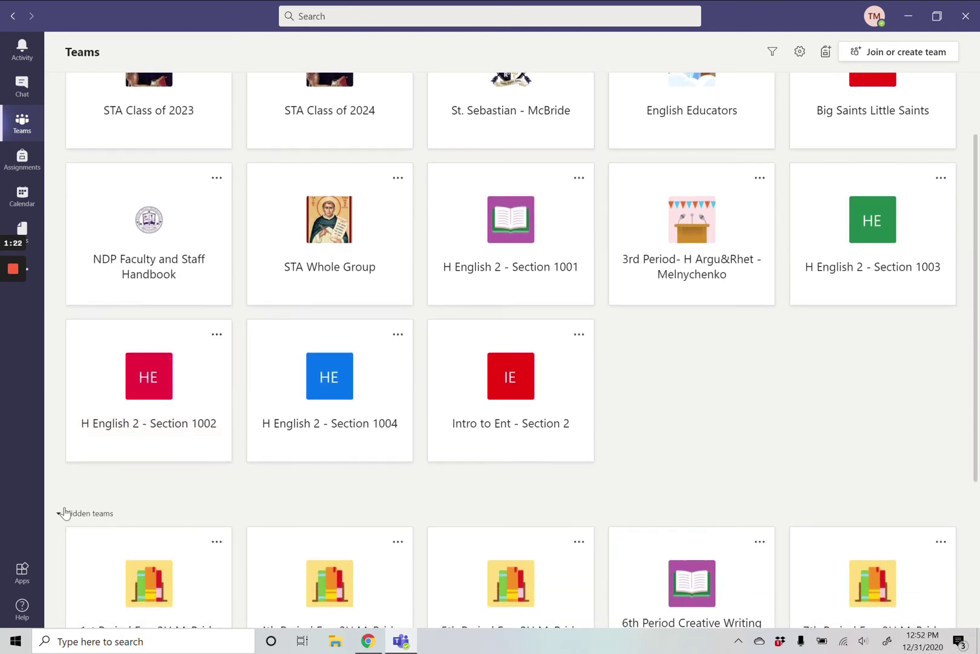
pyautogui.click(60, 516)
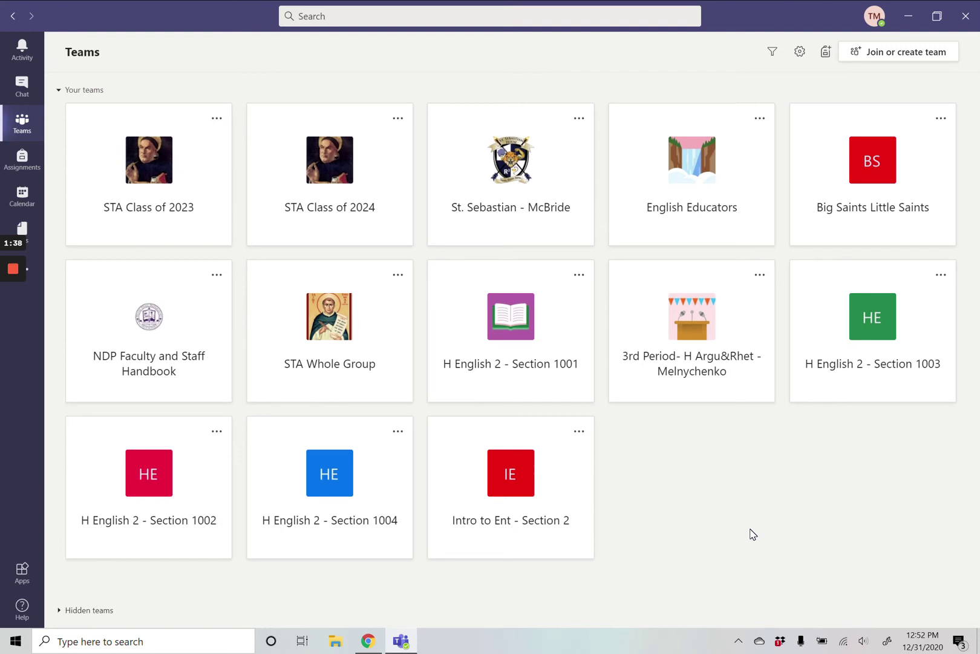
# - Leave the 3rd Period- H Argu&Rhet team and confirm leaving it
pyautogui.click(759, 277)
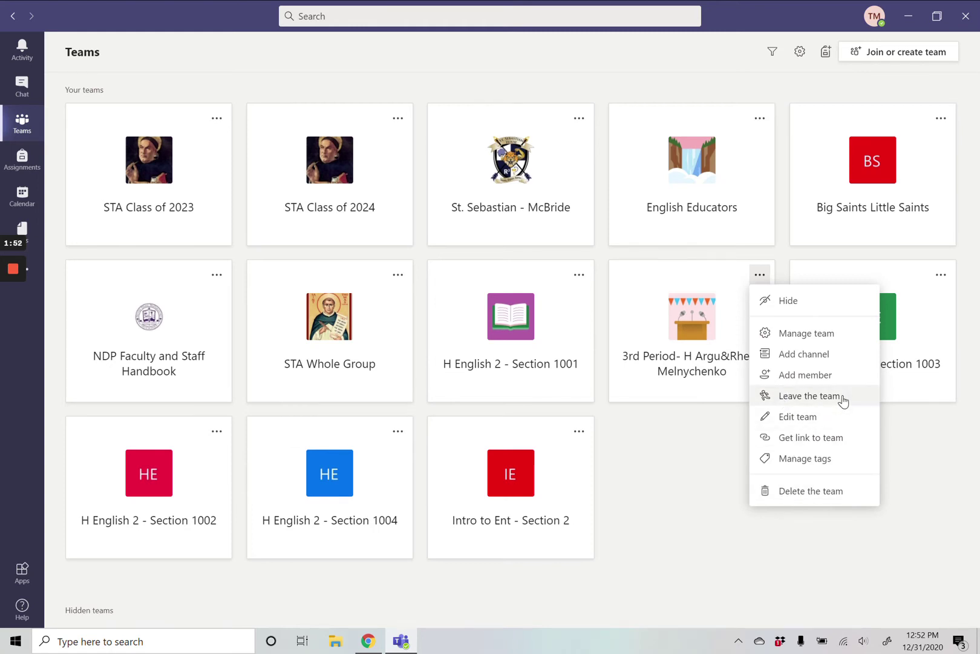
pyautogui.click(843, 401)
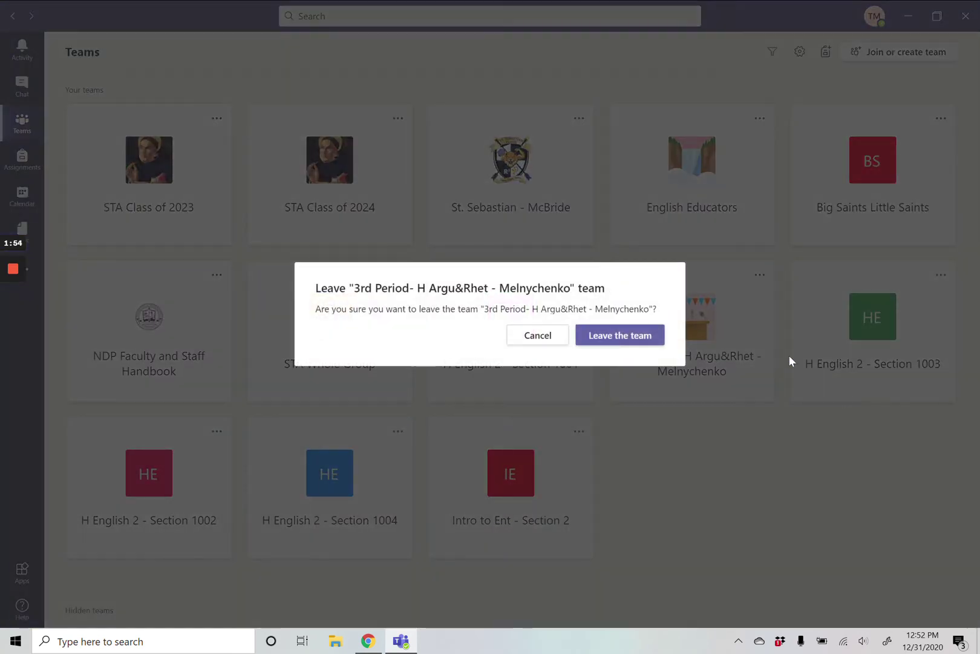
pyautogui.click(619, 340)
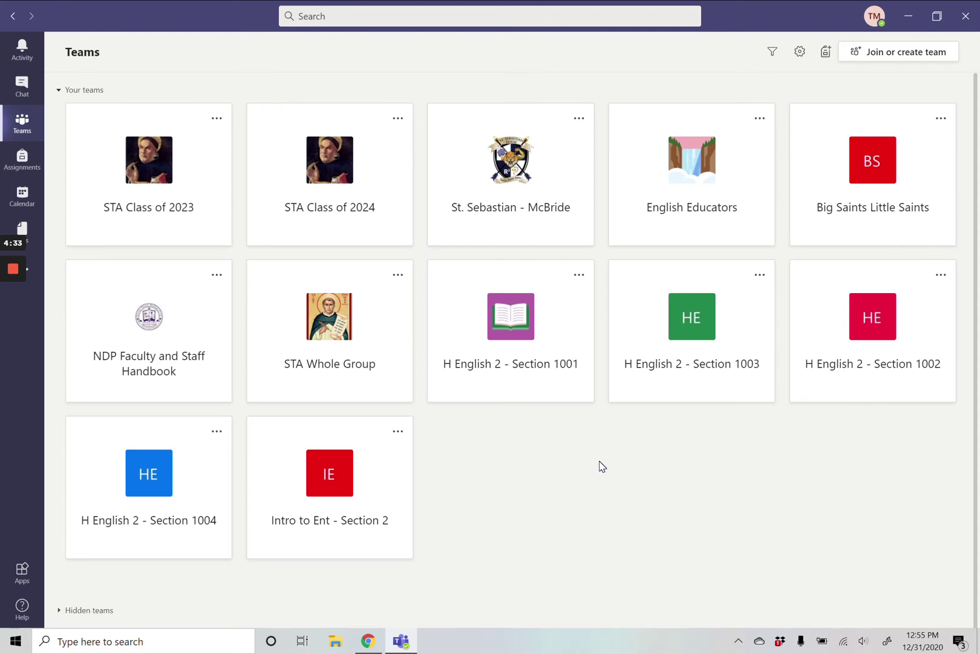
# - Switch to the master schedule PDF in Chrome, look up the period of H English 2 section 1001, and return to Teams
pyautogui.hotkey('alt', 'Tab')
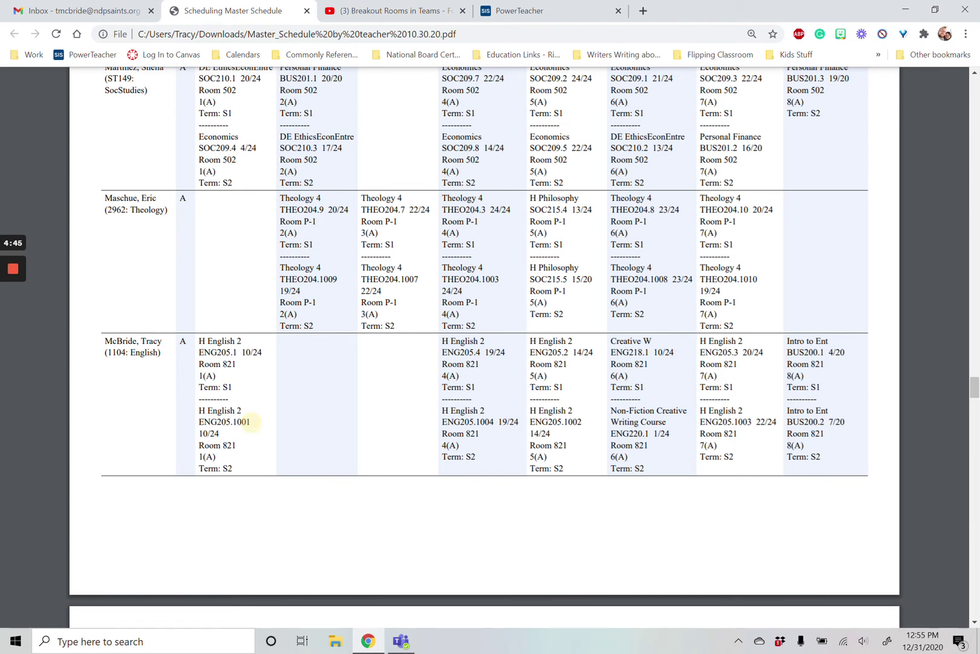
pyautogui.moveTo(252, 422); pyautogui.dragTo(234, 422)
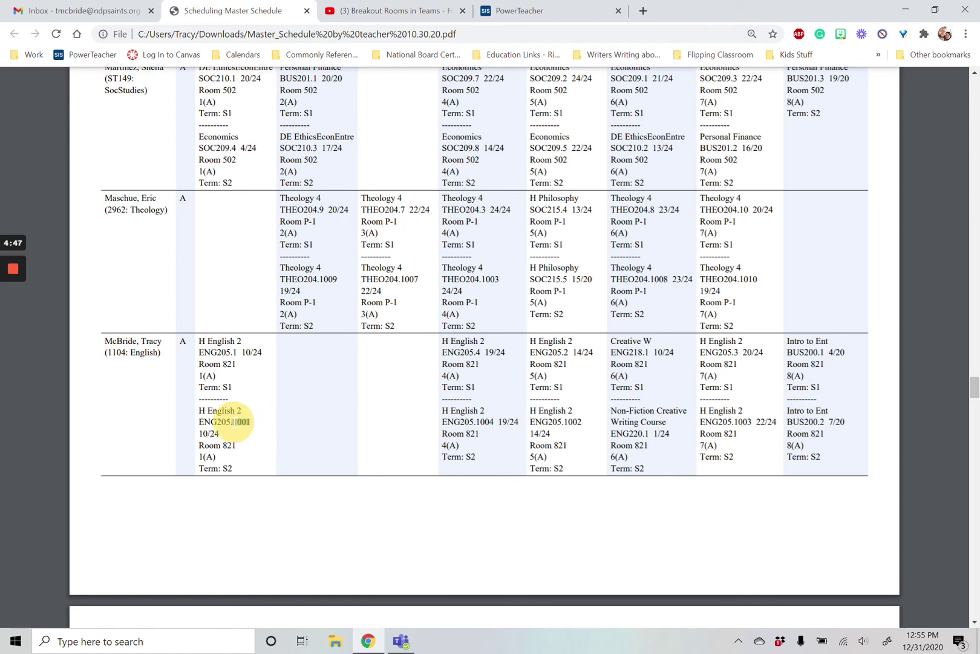
pyautogui.click(254, 420)
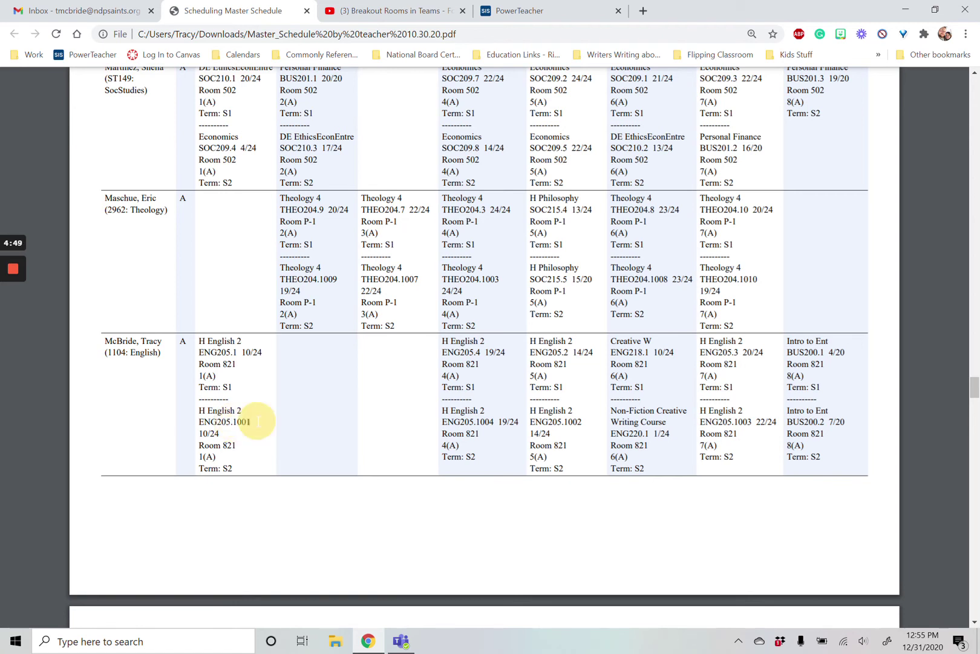
pyautogui.hotkey('alt', 'Tab')
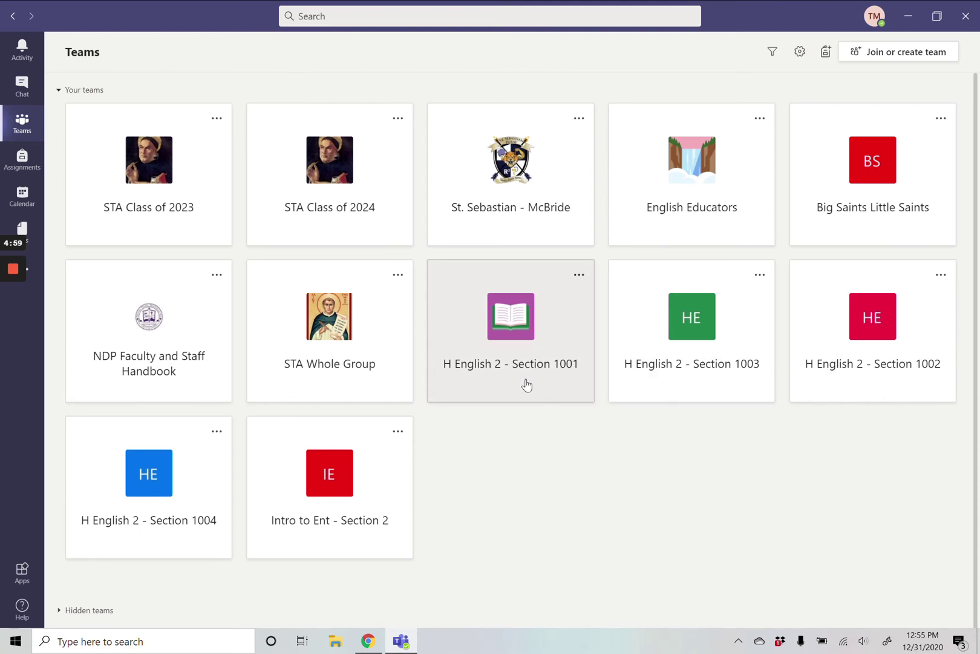
# - Rename the H English 2 - Section 1001 class as 1st Period Eng 2H, followed by the teacher's surname and S2
pyautogui.click(580, 277)
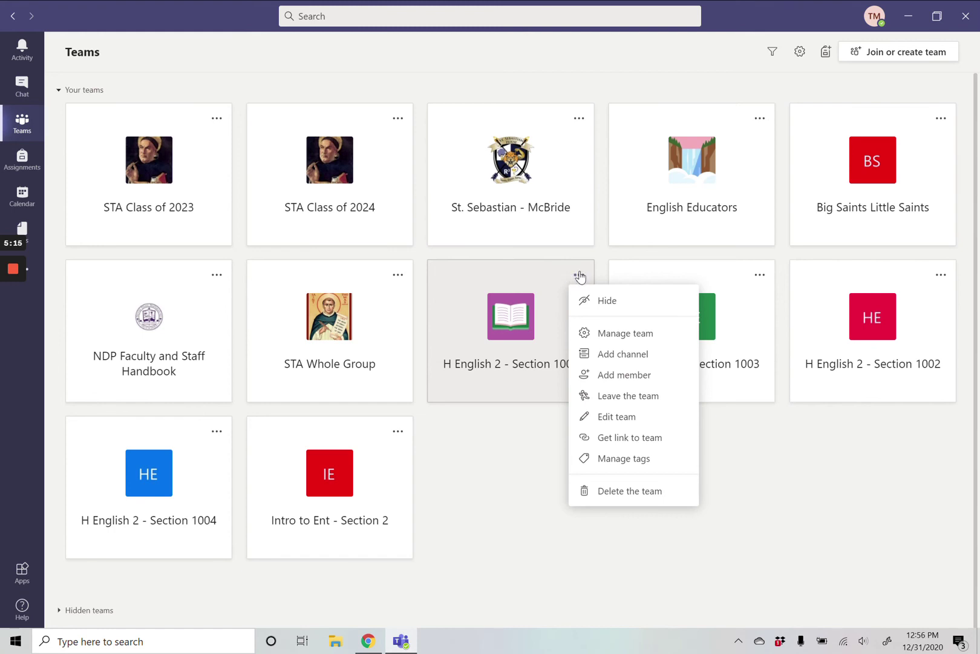
pyautogui.click(639, 423)
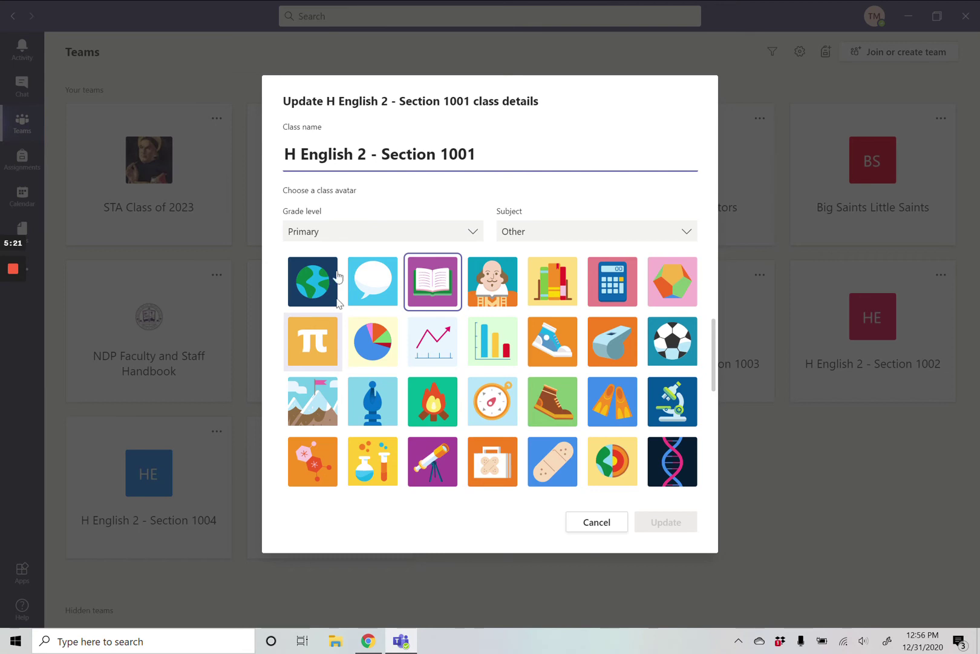
pyautogui.moveTo(476, 154); pyautogui.dragTo(279, 159)
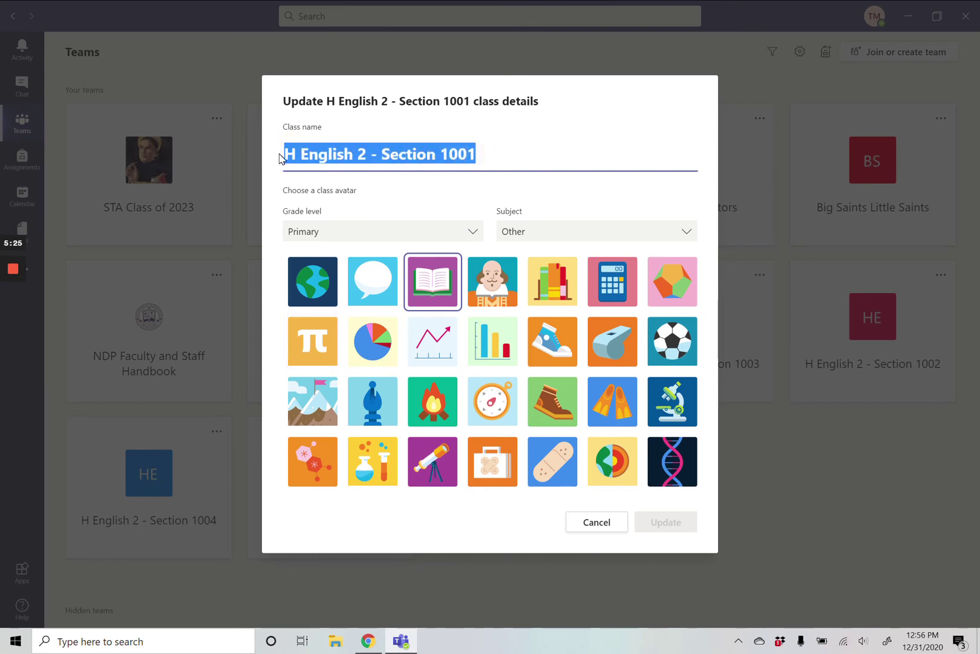
pyautogui.write('1st Period M')
pyautogui.press('BackSpace')
pyautogui.write('Eng 2H McBride S2')
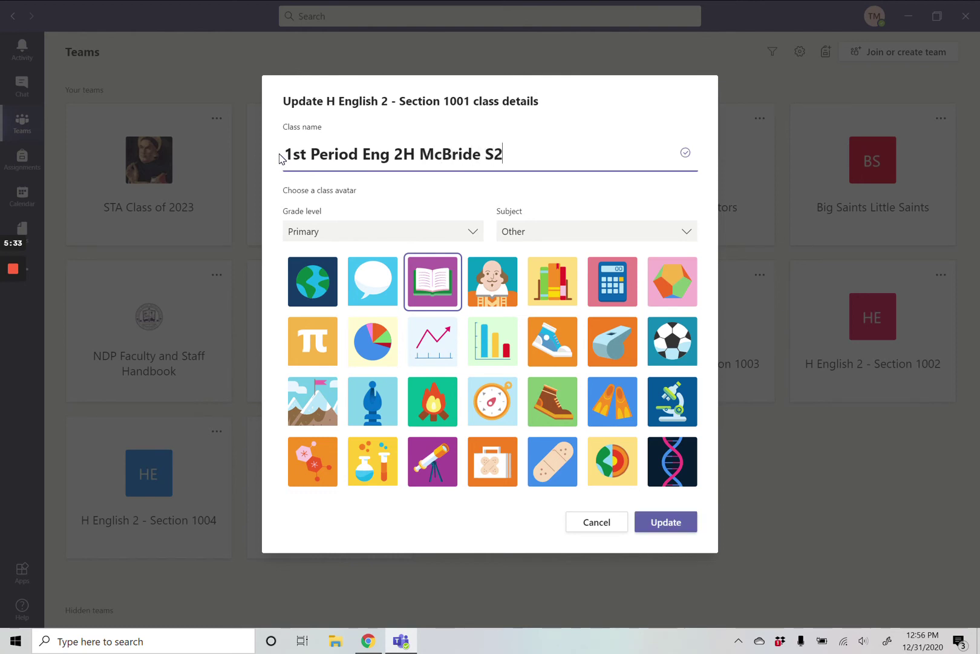
pyautogui.click(679, 526)
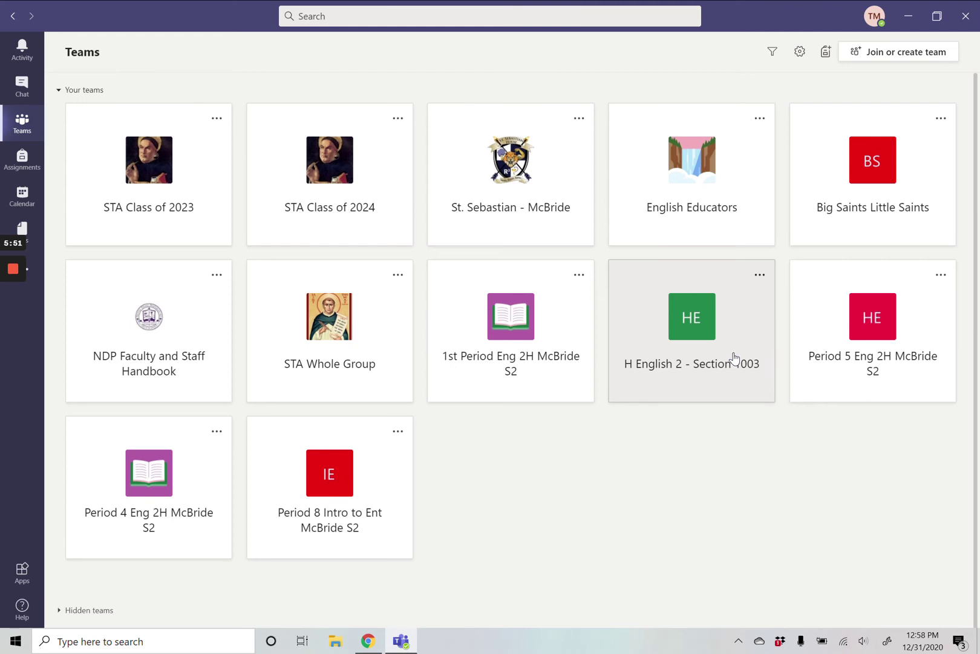
# - Check the Chrome master schedule for the period of H English 2 section 1003, and return to Teams
pyautogui.hotkey('alt', 'Tab')
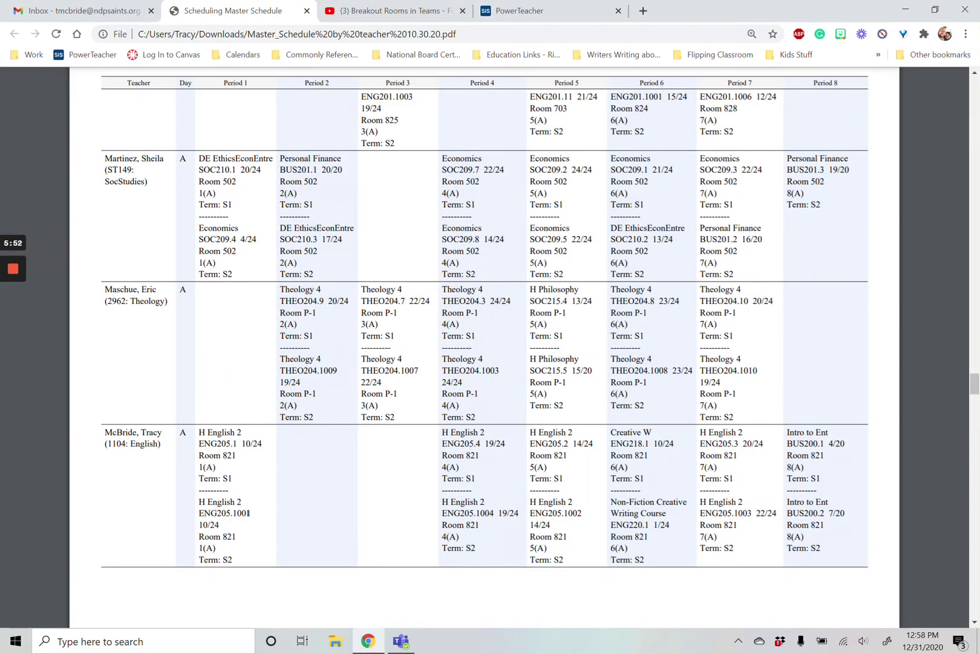
pyautogui.click(734, 513)
pyautogui.hotkey('alt', 'Tab')
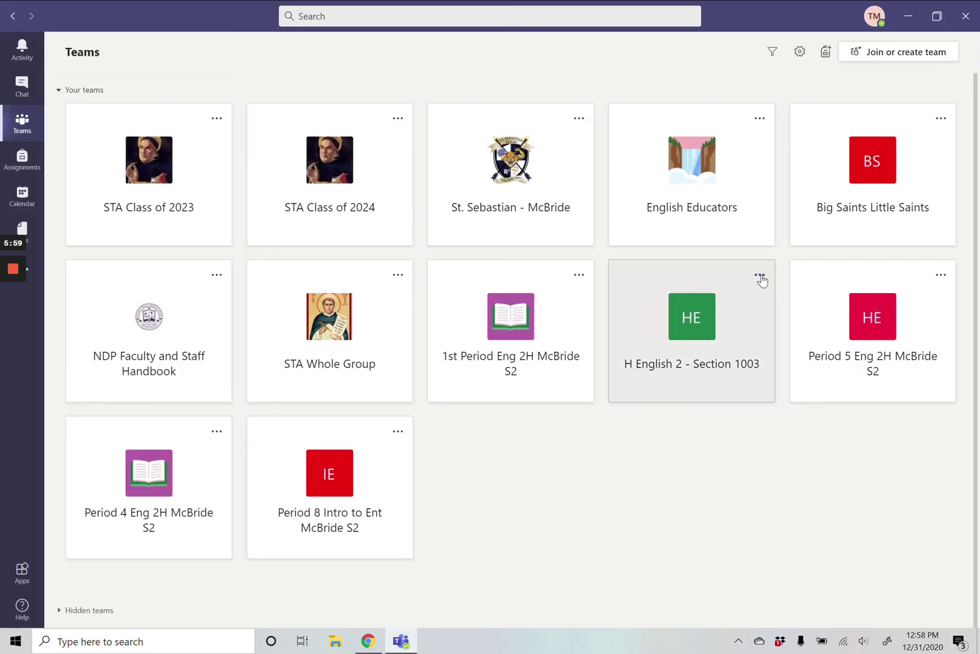
# - Rename the H English 2 - Section 1003 class as Period 7 Eng 2H, the teacher's surname and S2, with the purple open-book avatar
pyautogui.click(760, 275)
pyautogui.click(783, 415)
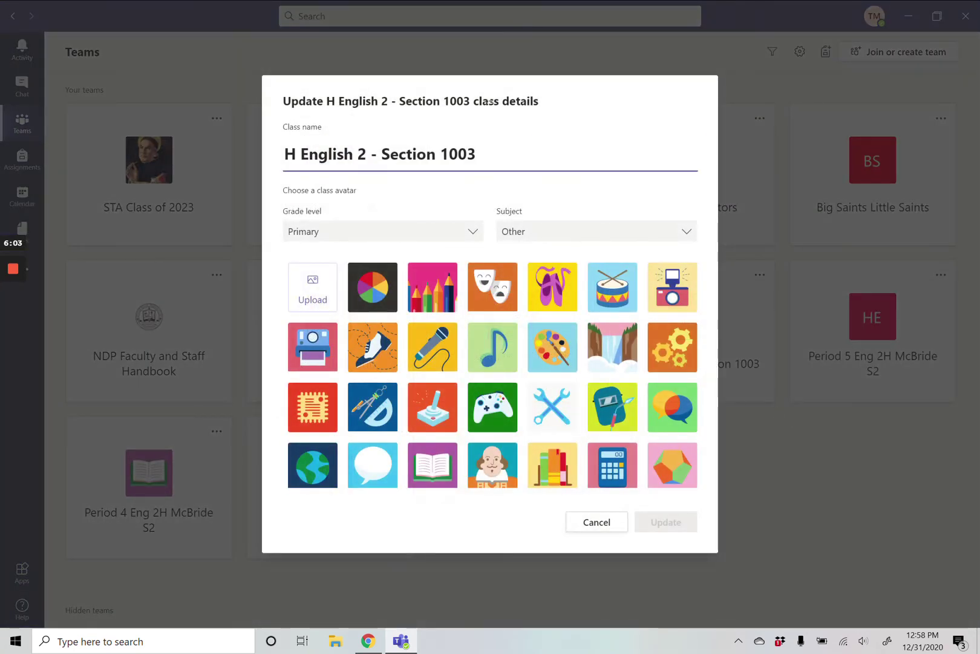
pyautogui.tripleClick(461, 154)
pyautogui.write('Perio')
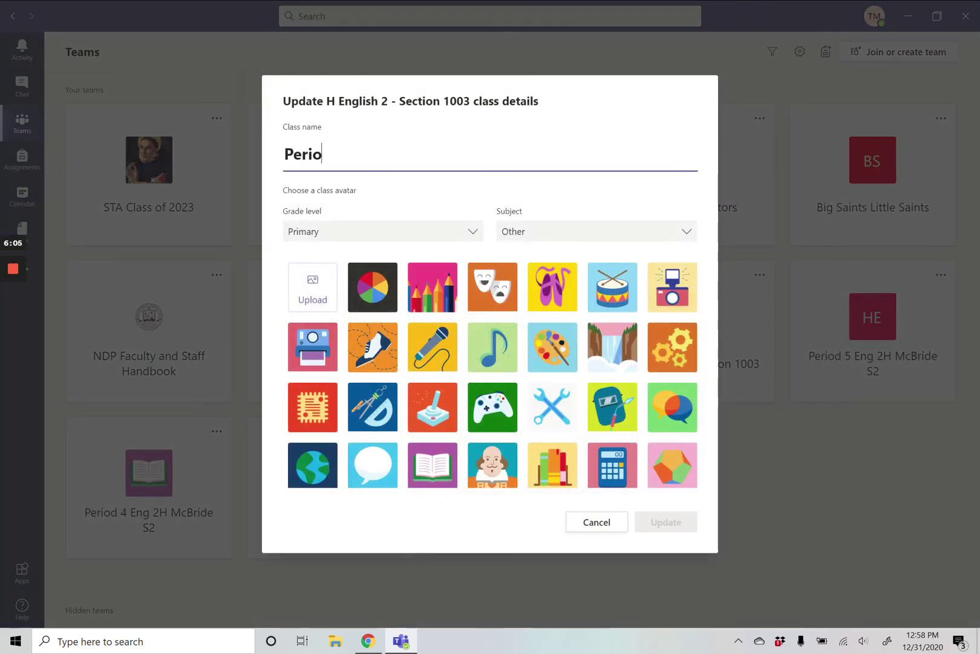
pyautogui.write('d 7 Eng ')
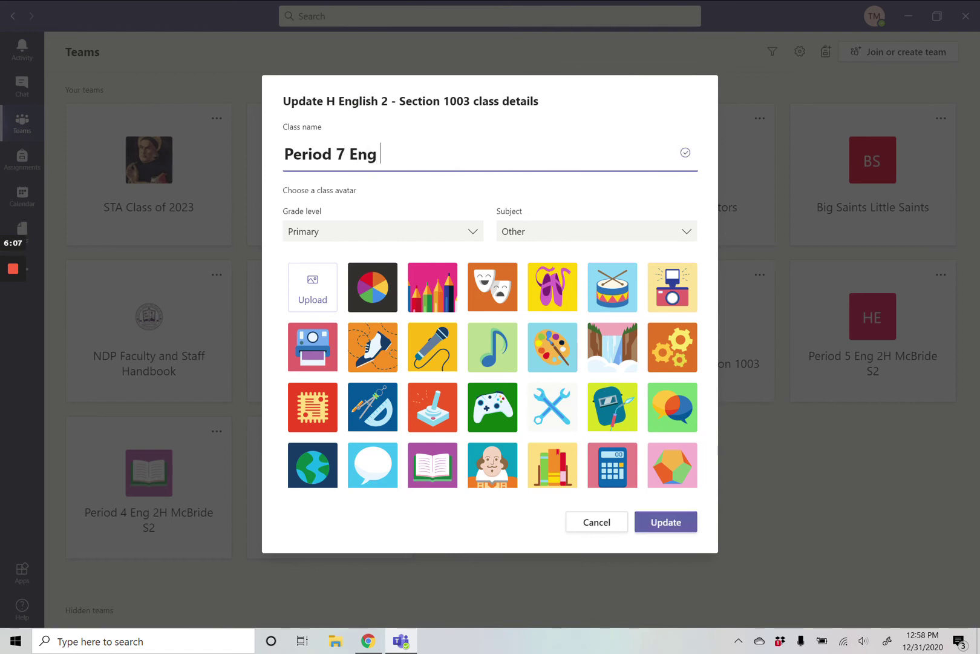
pyautogui.write('2H McB')
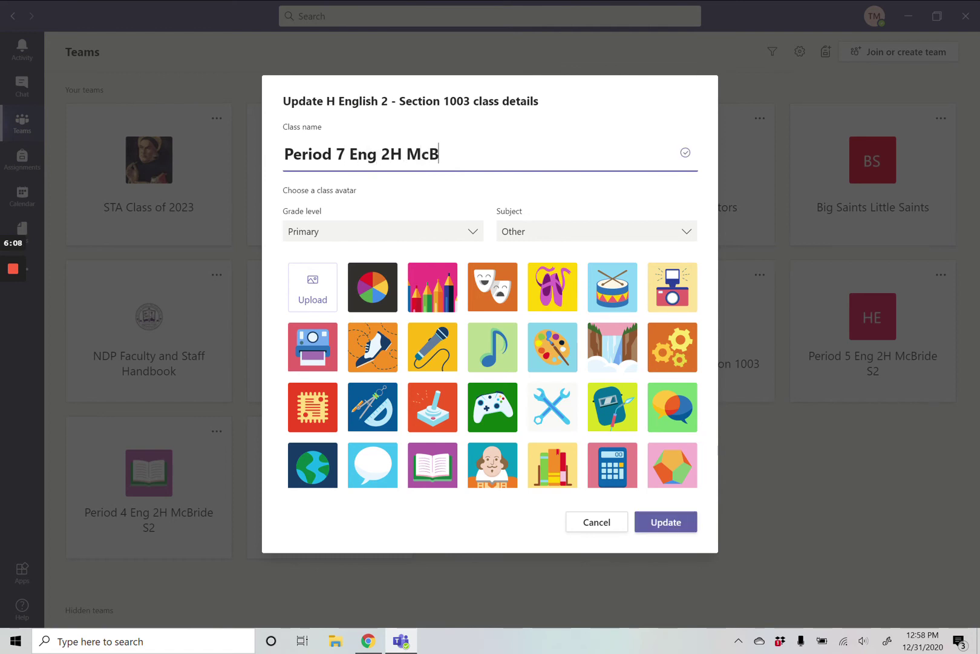
pyautogui.write('ride S2')
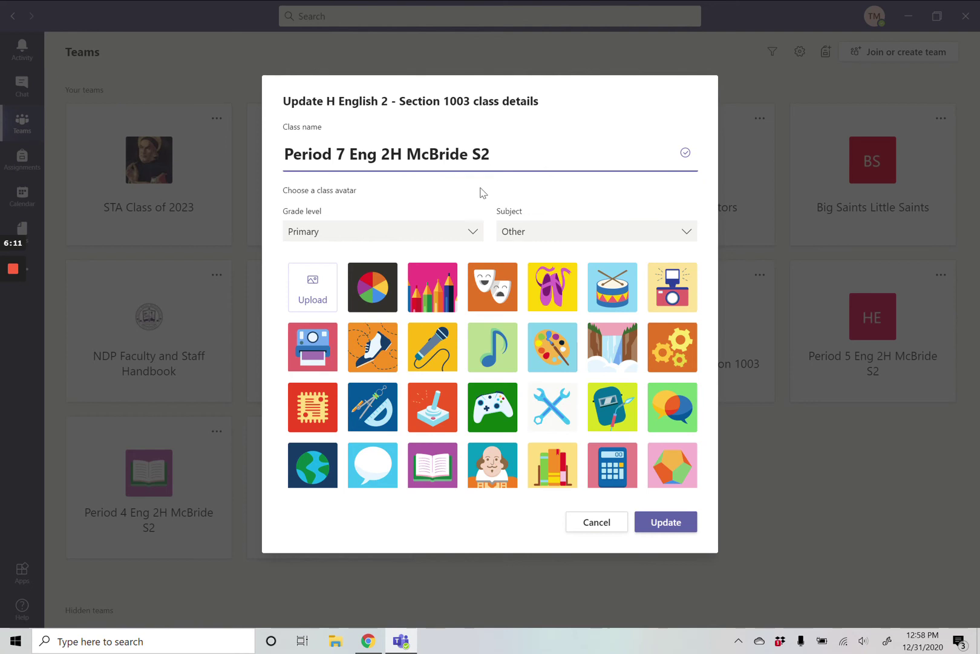
pyautogui.click(440, 464)
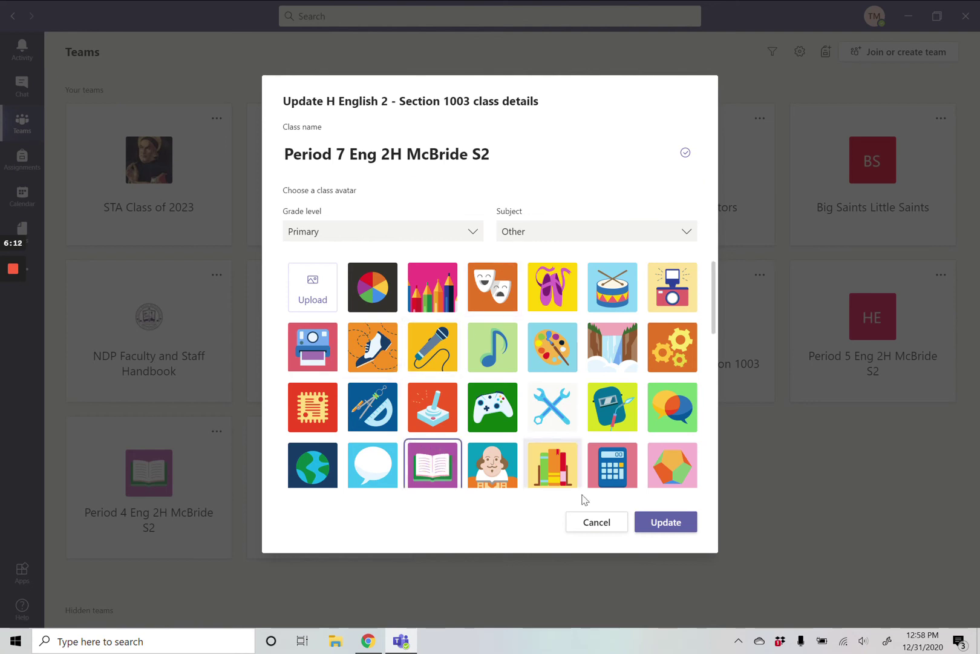
pyautogui.click(672, 523)
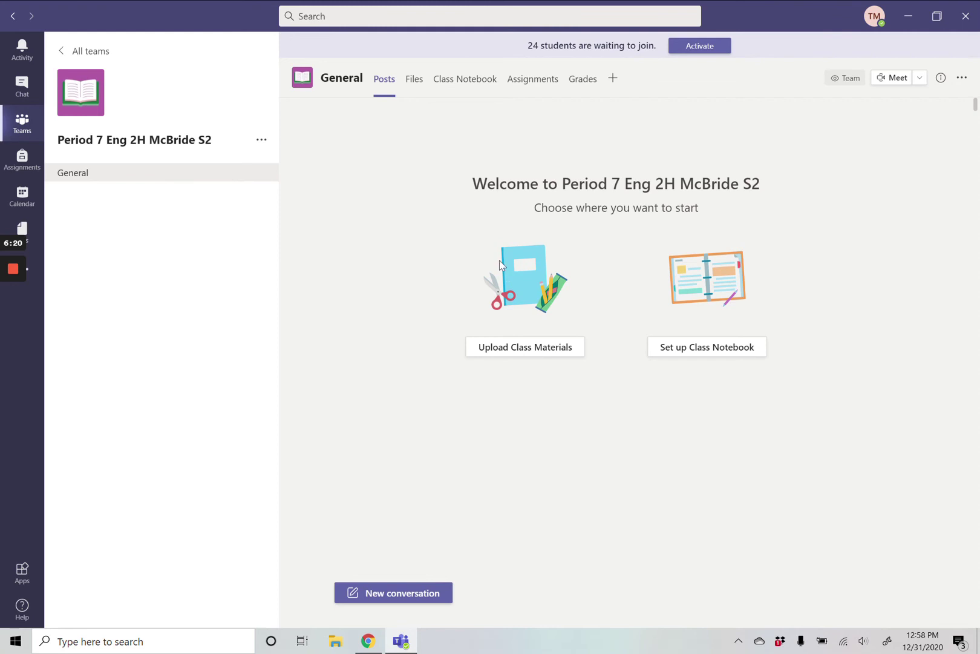
# - Activate the Period 7 Eng 2H team so the waiting students get access, and close the confirmation
pyautogui.click(702, 53)
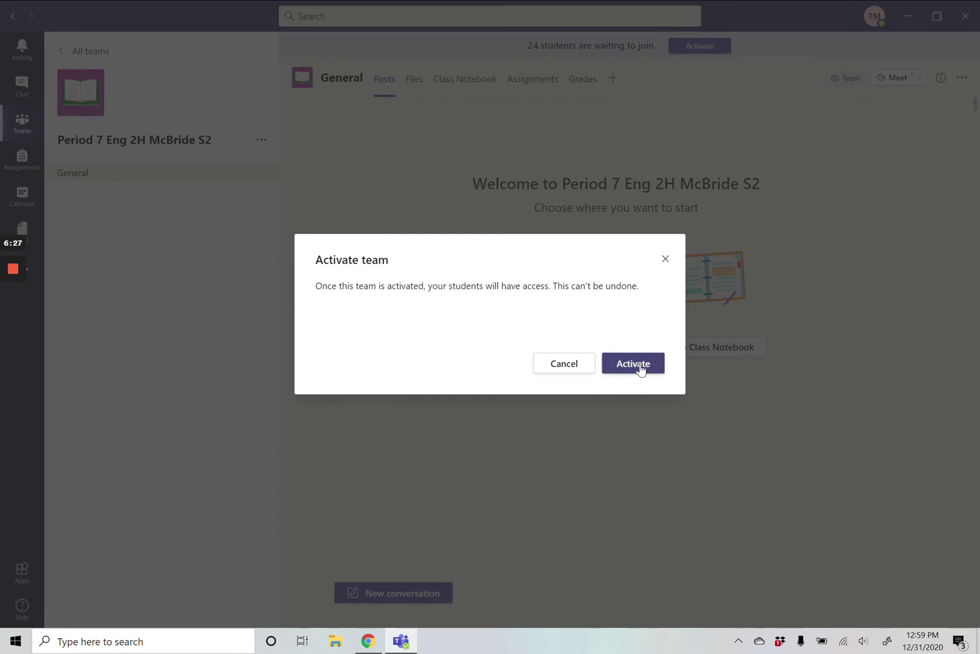
pyautogui.click(640, 368)
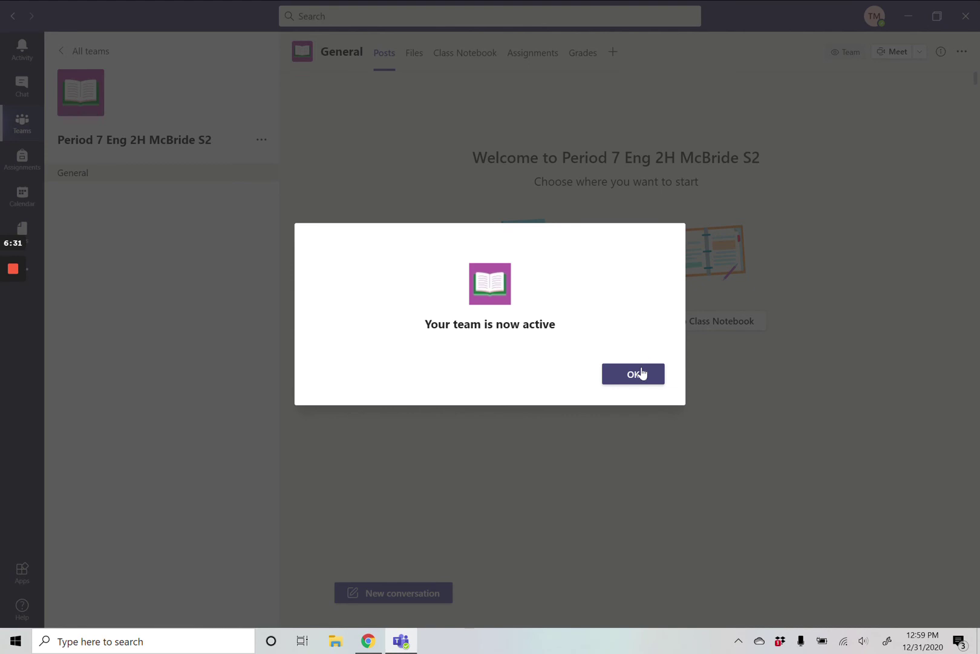
pyautogui.click(643, 371)
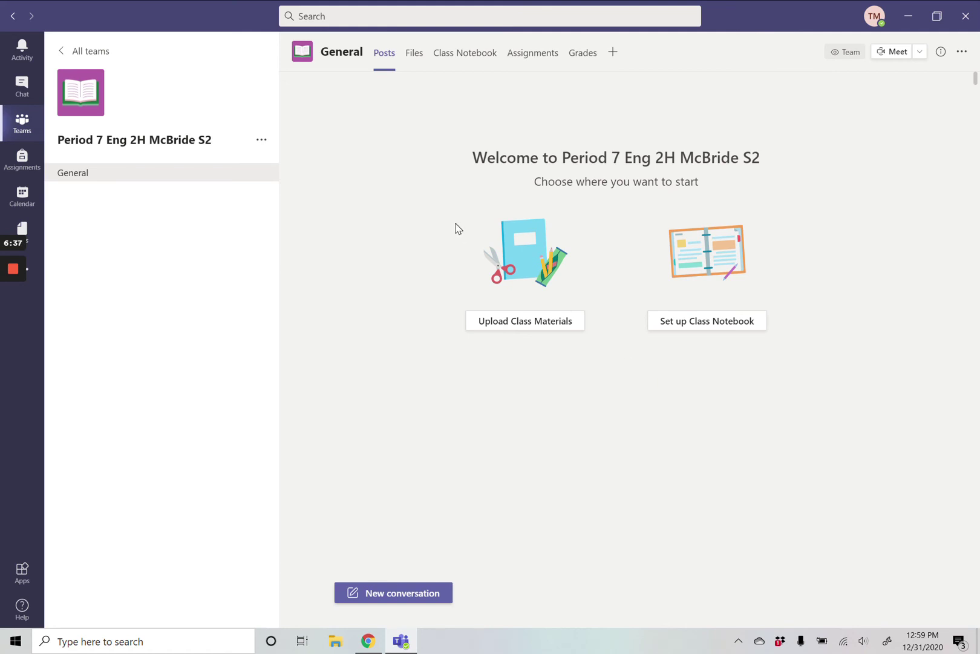
# - Open the team management page of the Period 7 class and expand its list of members and guests
pyautogui.click(260, 144)
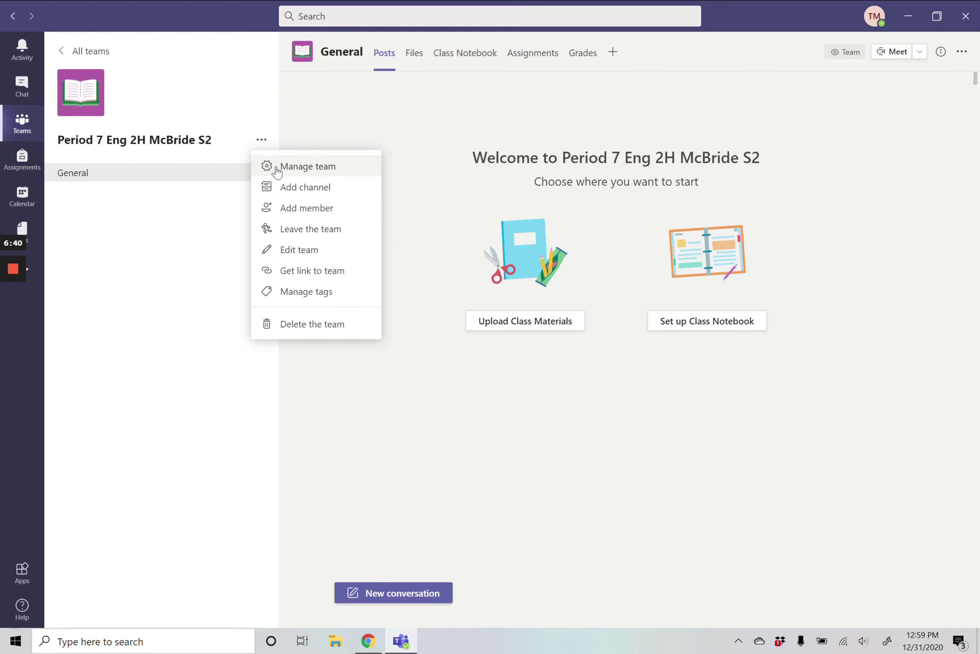
pyautogui.click(321, 169)
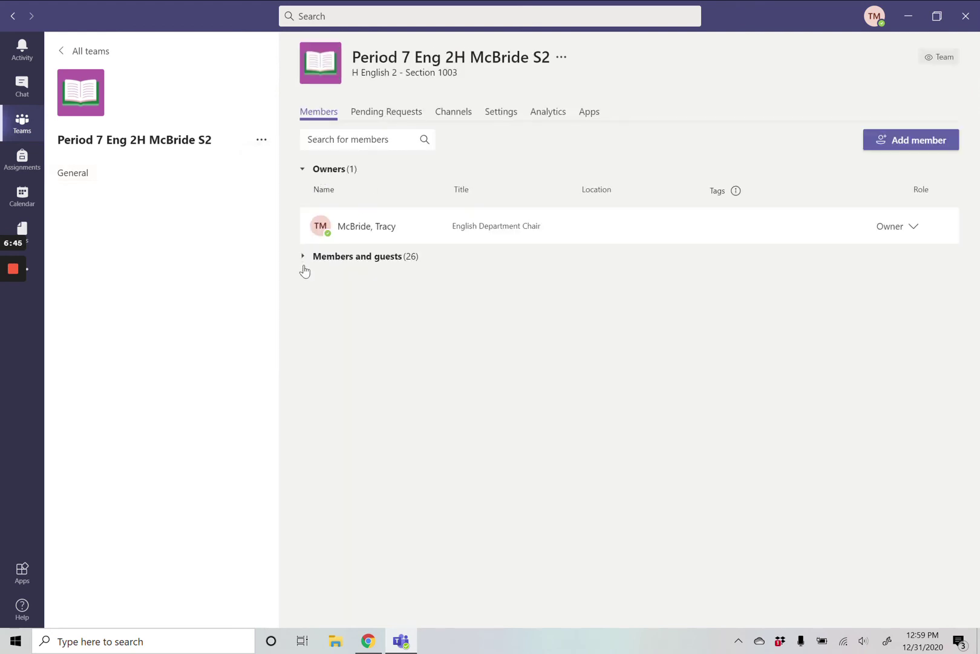
pyautogui.click(304, 259)
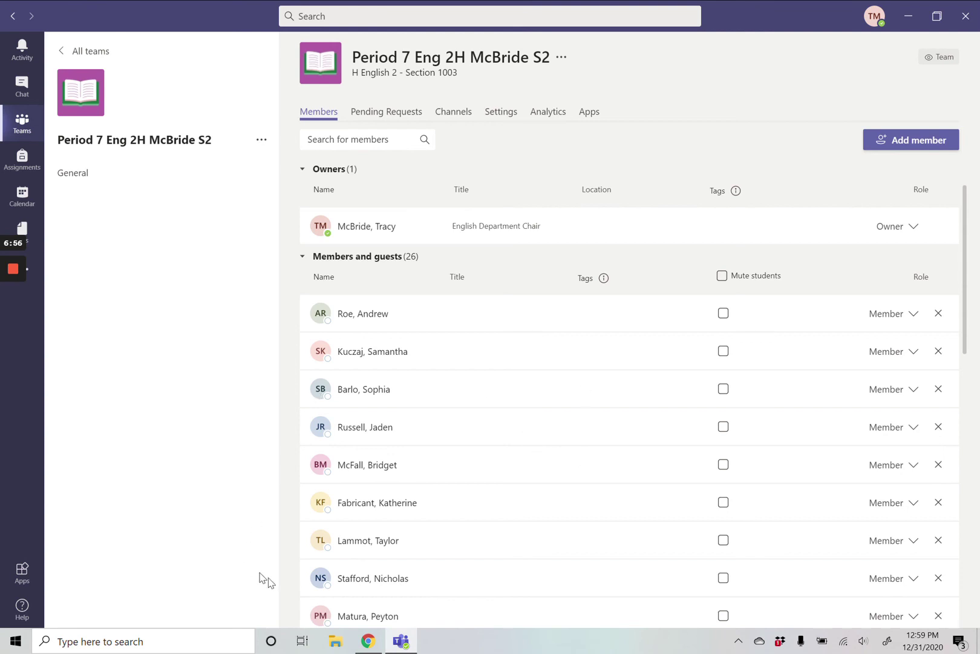
# - Switch to PowerTeacher in Chrome, view the student roster of the second 7(A) H English 2 class, and return to Teams
pyautogui.click(369, 641)
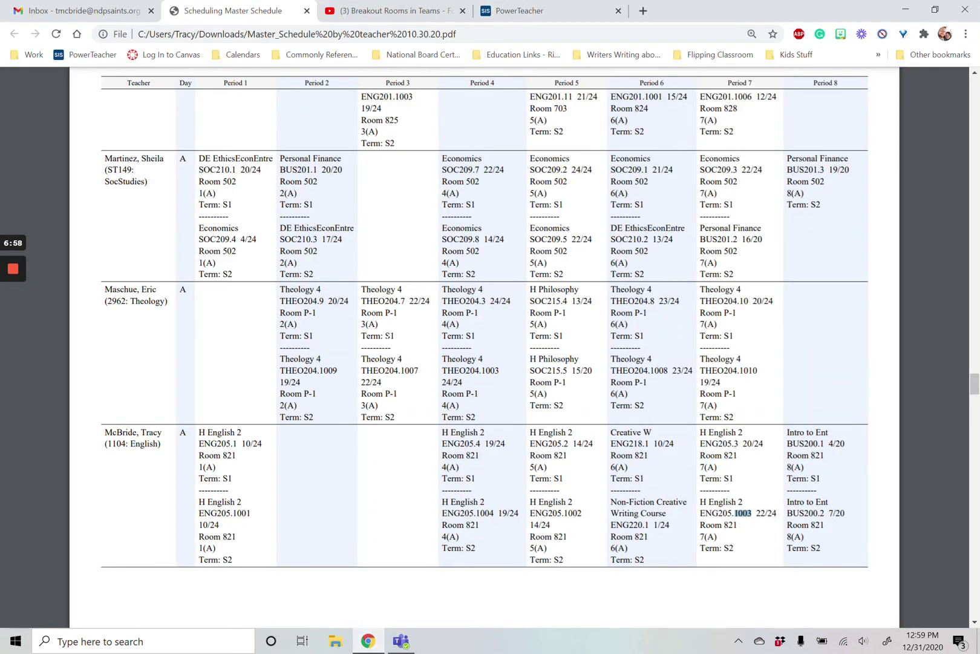
pyautogui.click(551, 11)
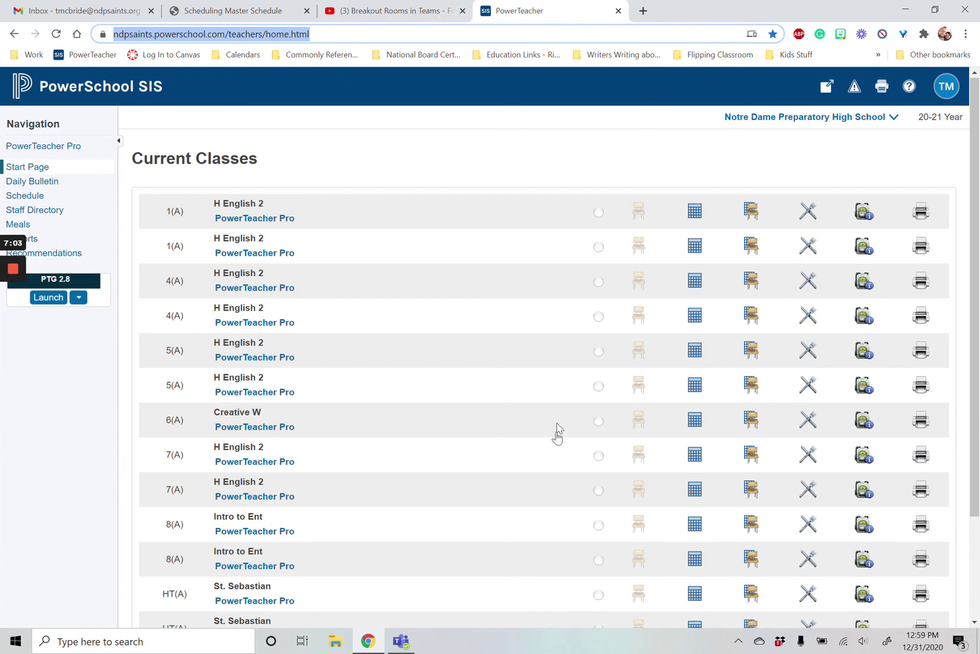
pyautogui.click(871, 495)
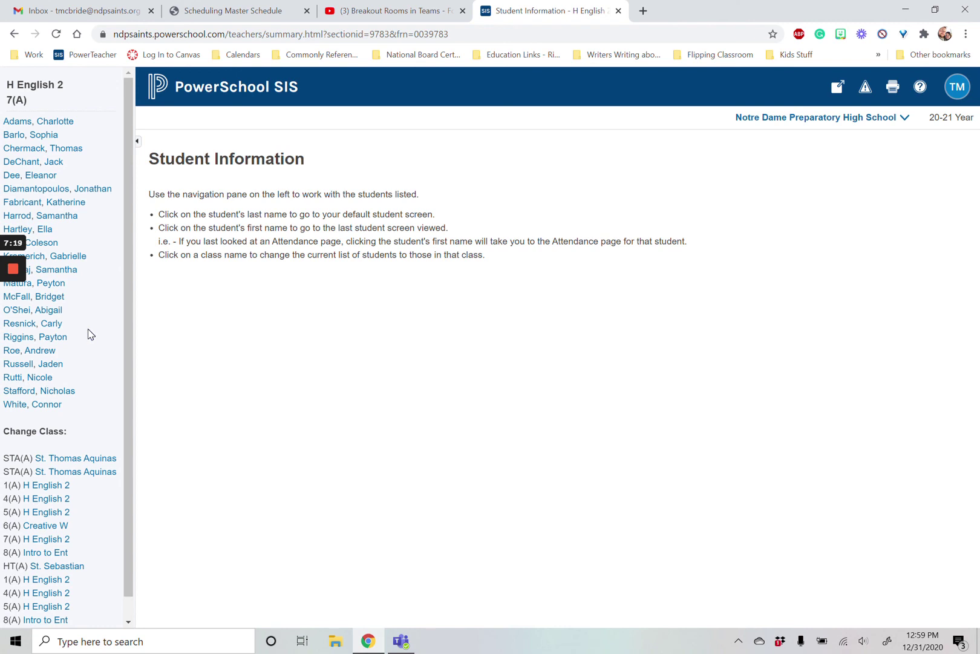
pyautogui.hotkey('alt', 'Tab')
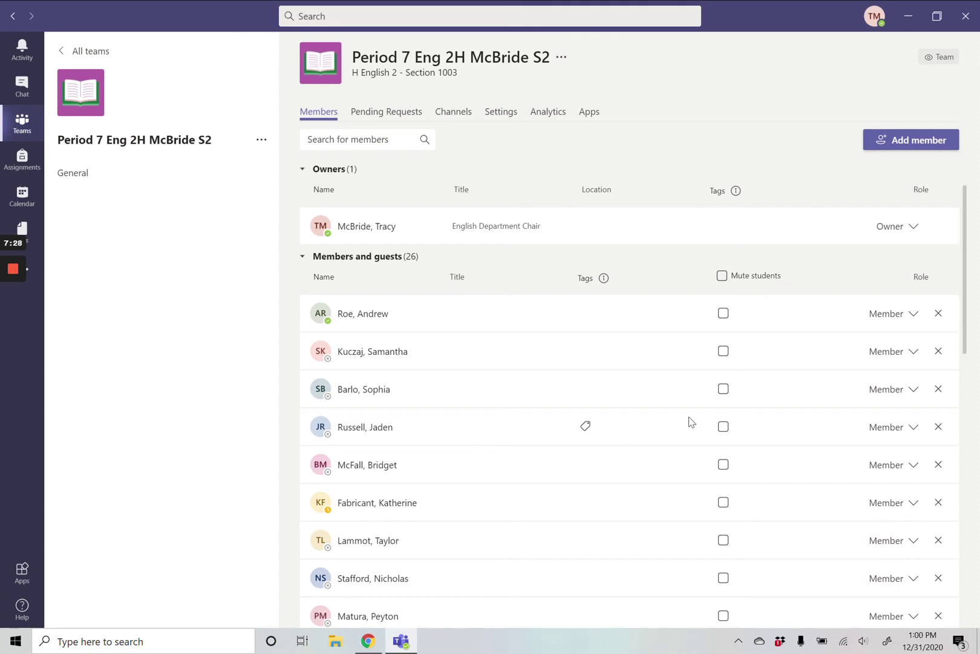
# - Remove one student from the Period 7 team and add the same student back through the student search
pyautogui.click(939, 389)
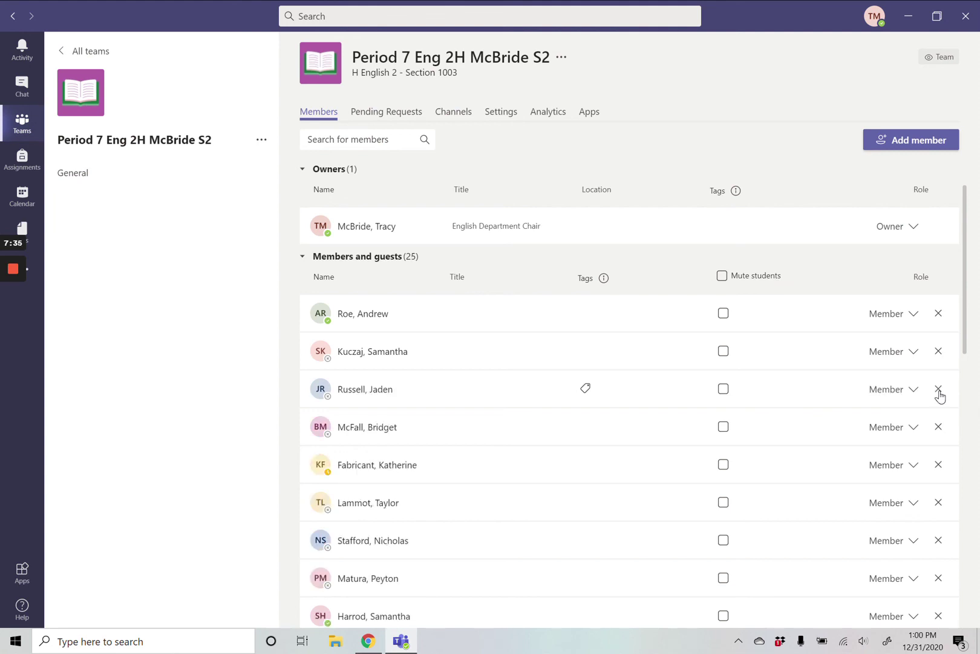
pyautogui.click(922, 150)
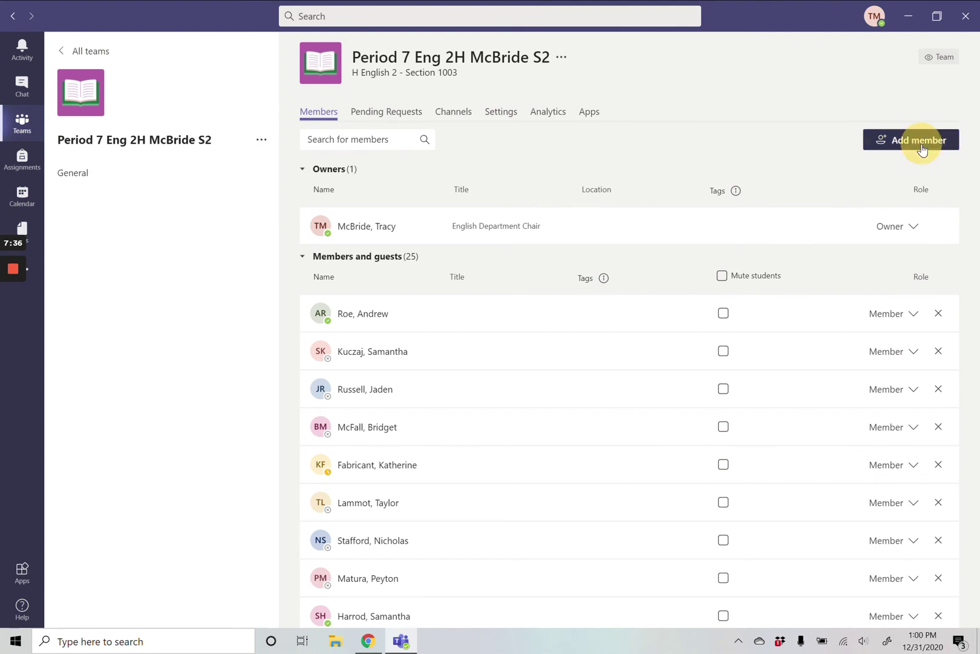
pyautogui.write('Sophi')
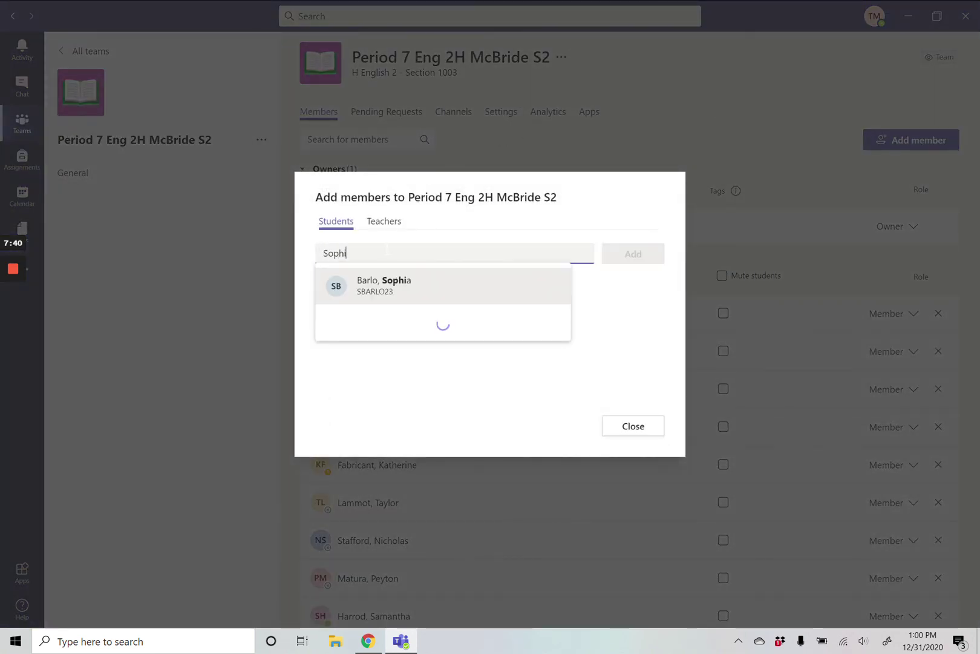
pyautogui.click(387, 286)
pyautogui.click(629, 259)
pyautogui.click(629, 259)
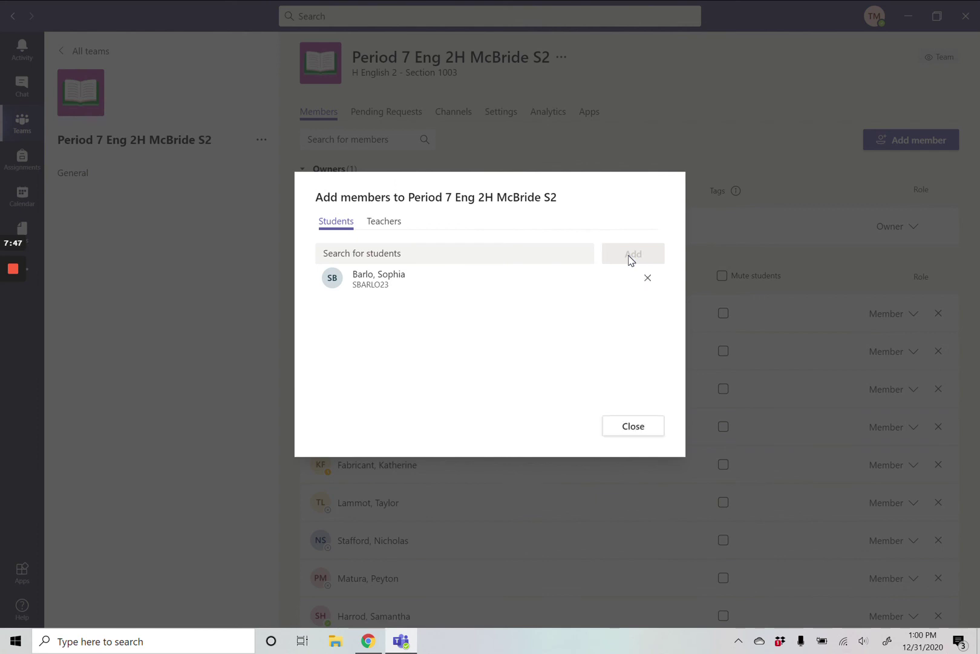
pyautogui.click(645, 428)
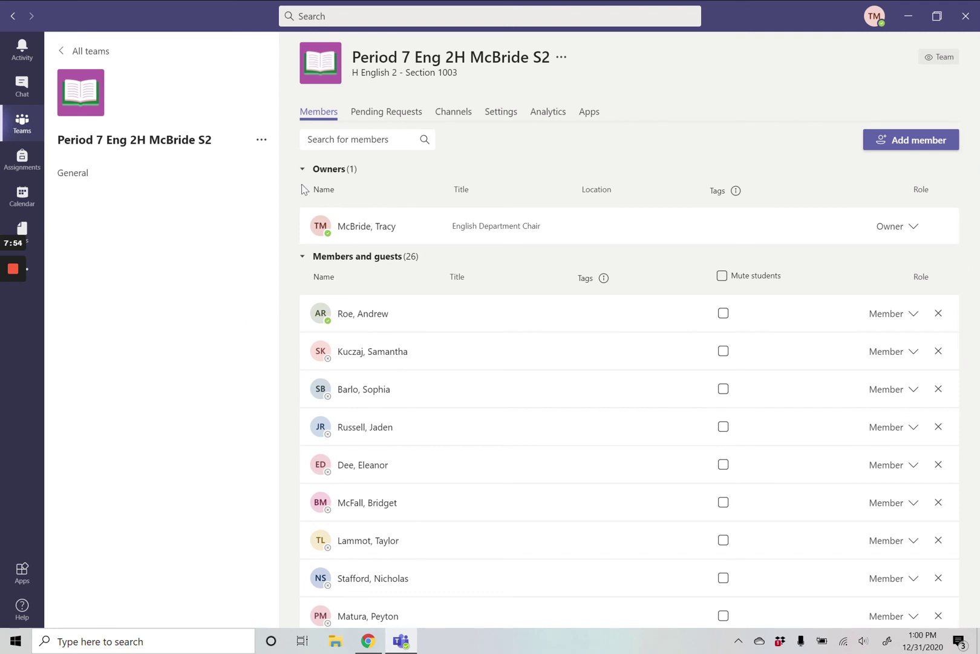
# - In the team's member permissions, turn off the options for members to edit and delete their messages
pyautogui.click(505, 117)
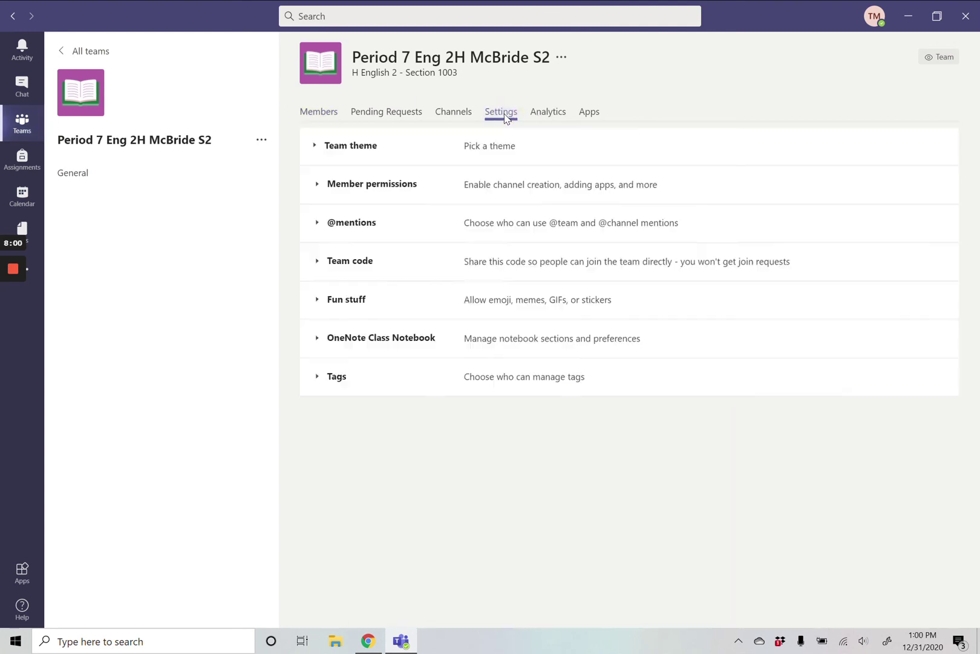
pyautogui.click(341, 190)
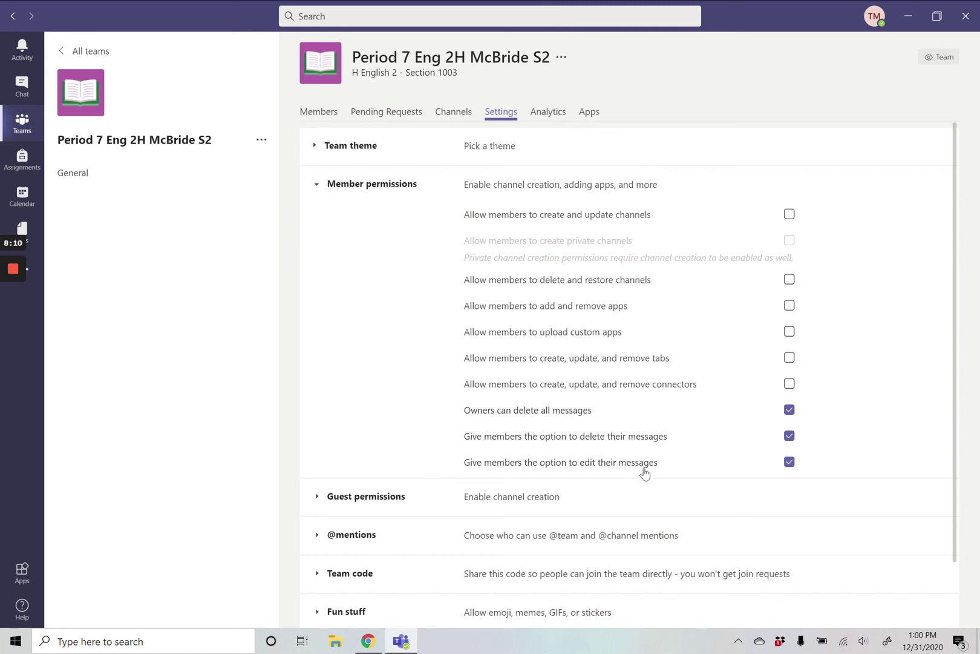
pyautogui.click(789, 463)
pyautogui.click(789, 437)
# - Return to the Period 7 team's General channel and start a meeting there, joining without audio
pyautogui.click(18, 126)
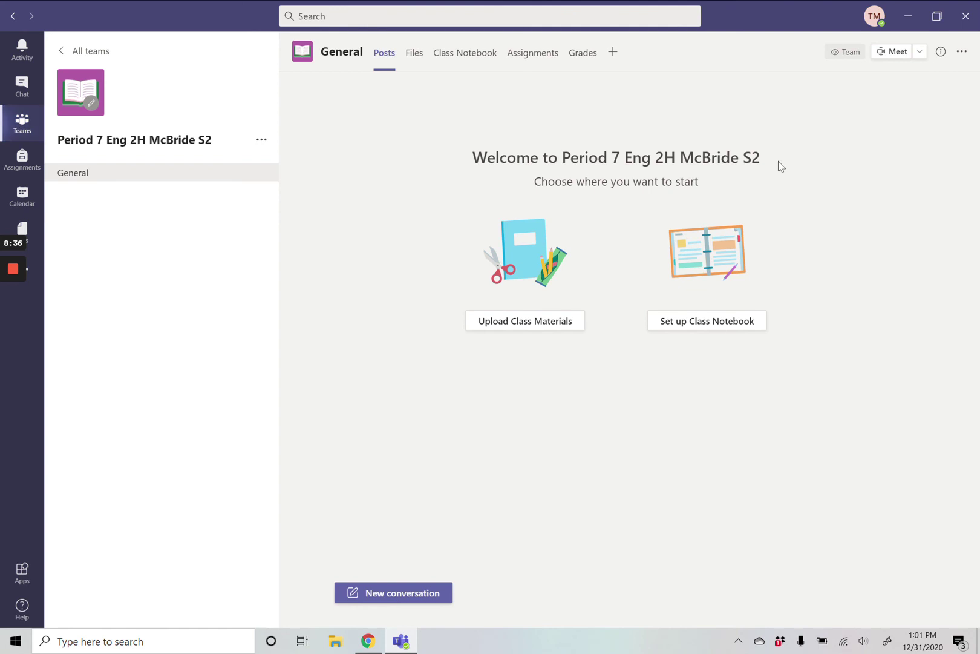
pyautogui.click(894, 54)
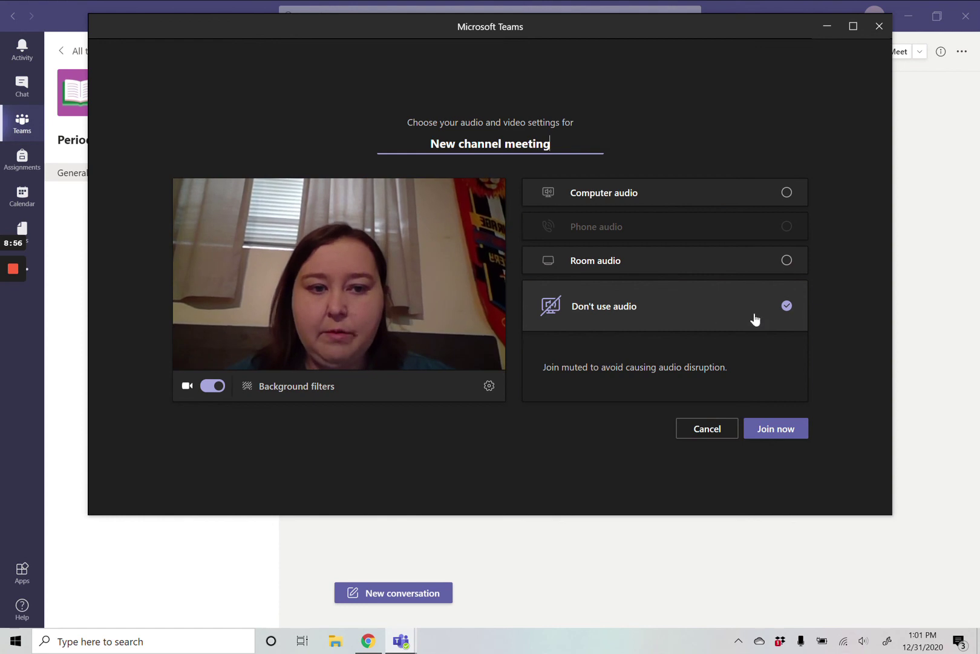
pyautogui.click(779, 434)
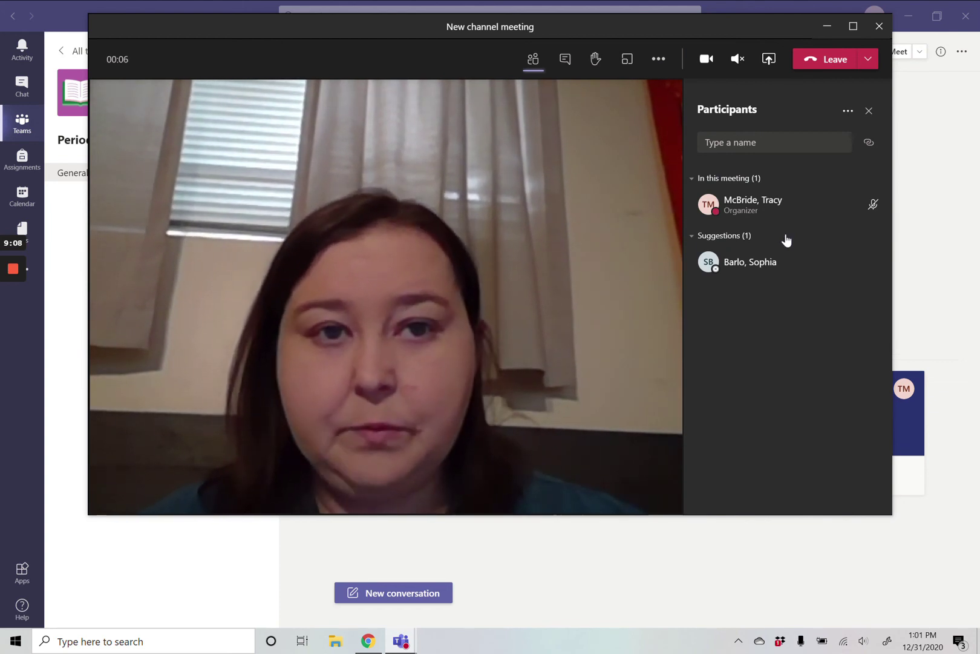
# - Start recording the channel meeting, dismiss the recording notice, and leave the meeting
pyautogui.click(659, 59)
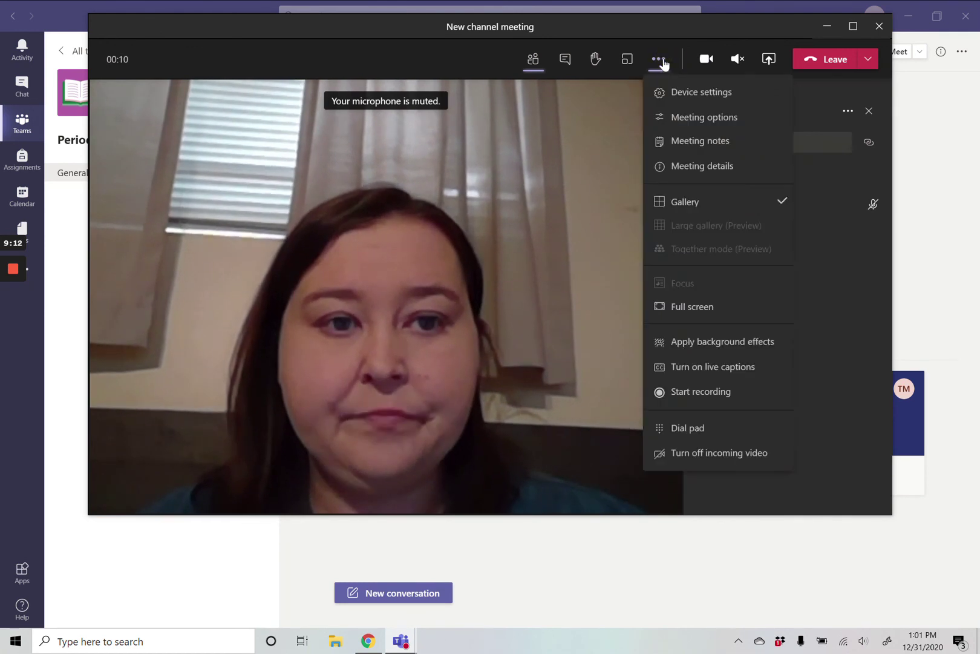
pyautogui.click(714, 392)
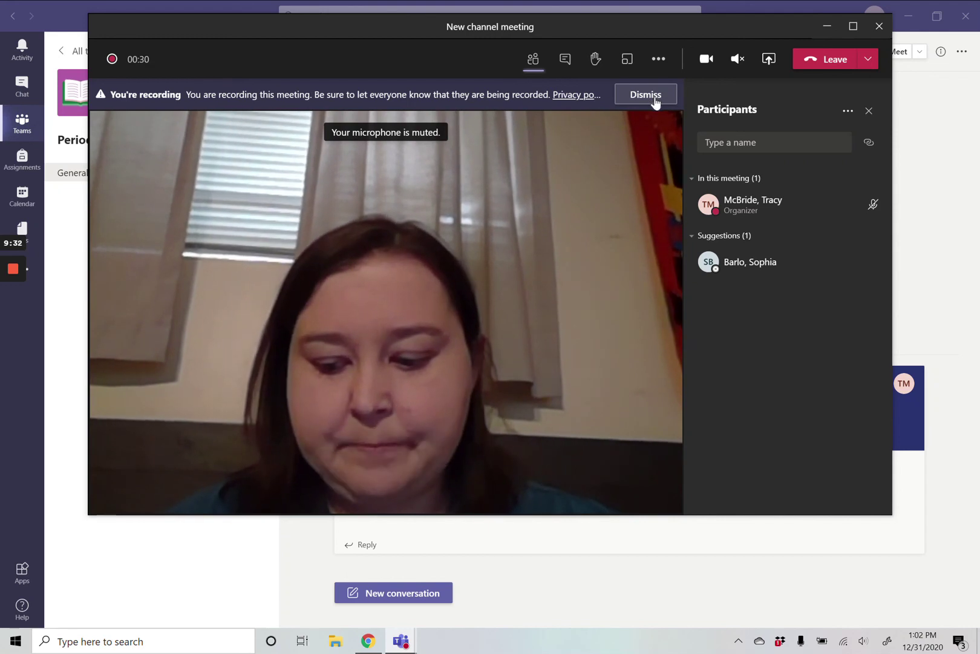
pyautogui.click(654, 96)
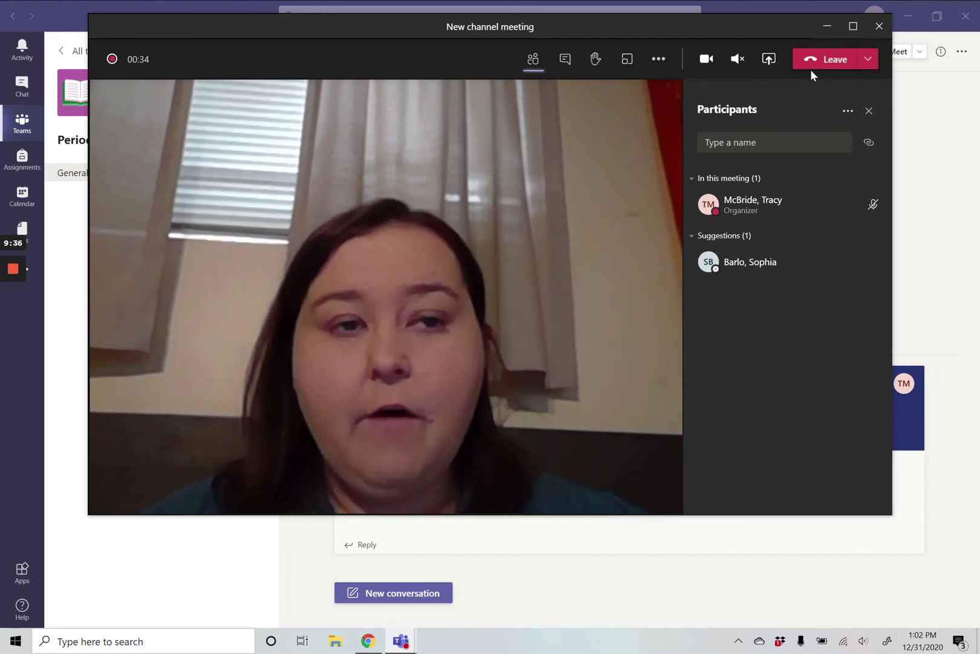
pyautogui.click(830, 60)
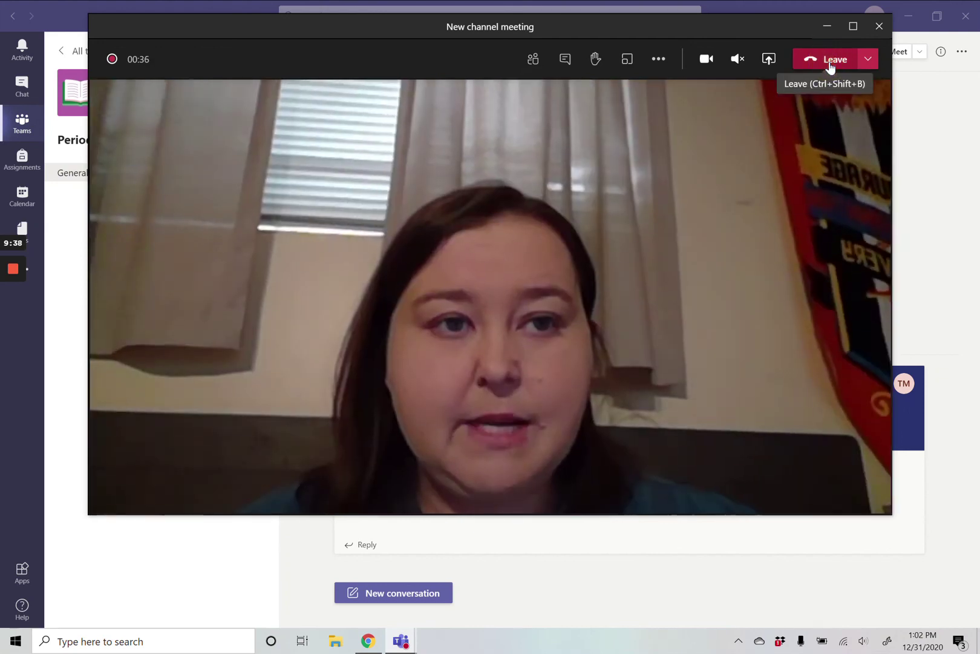